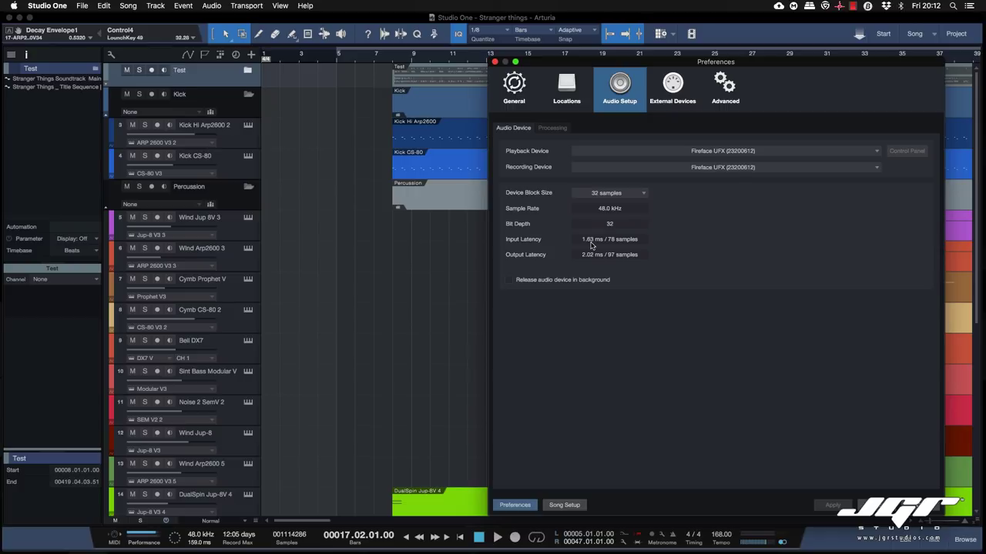
# Step: Compare the input and output latencies at device block sizes of 16 and 32 samples, leaving it at 32
pyautogui.click(635, 195)
pyautogui.click(635, 202)
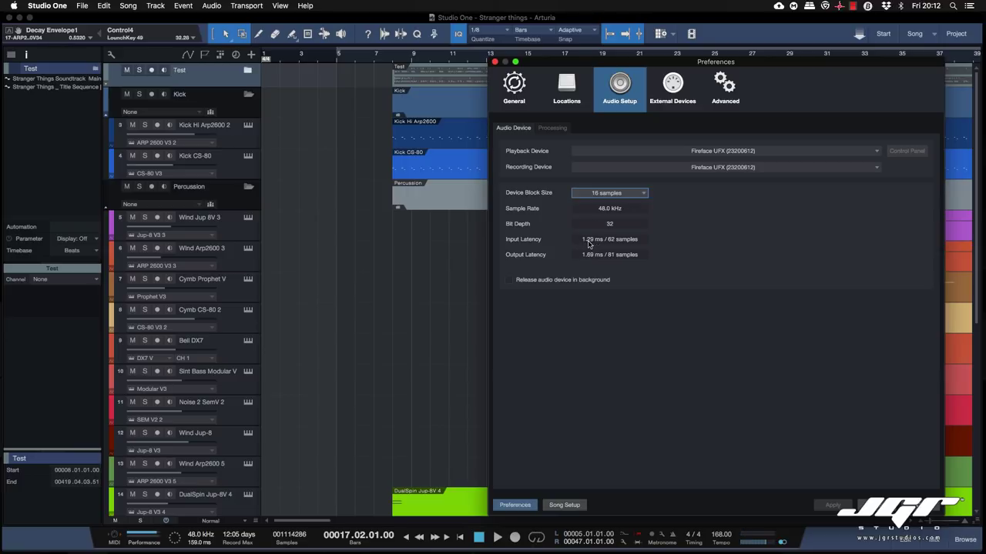
pyautogui.click(637, 196)
pyautogui.click(639, 212)
# Step: Check the dropout protection and monitoring latencies in the audio processing settings, and close the preferences
pyautogui.click(554, 129)
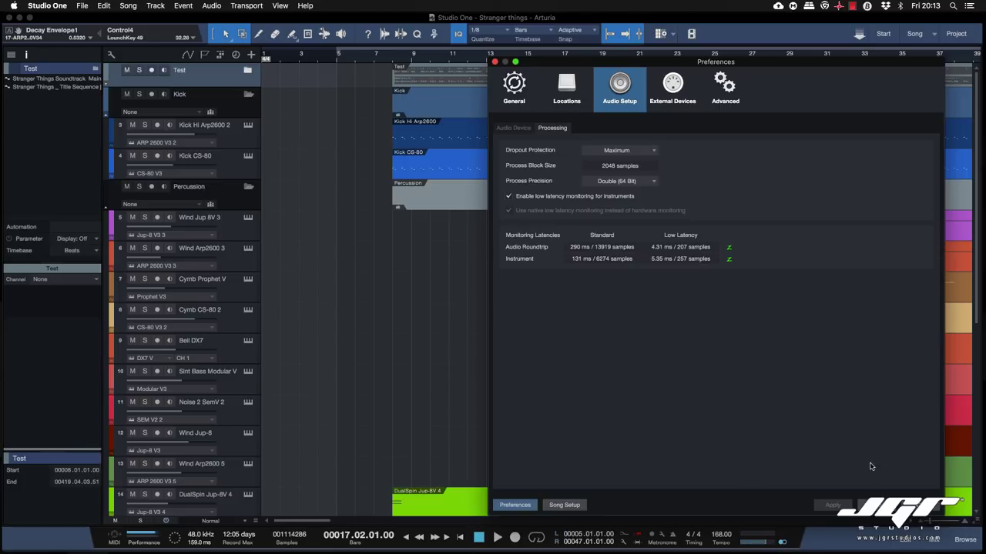
pyautogui.click(866, 505)
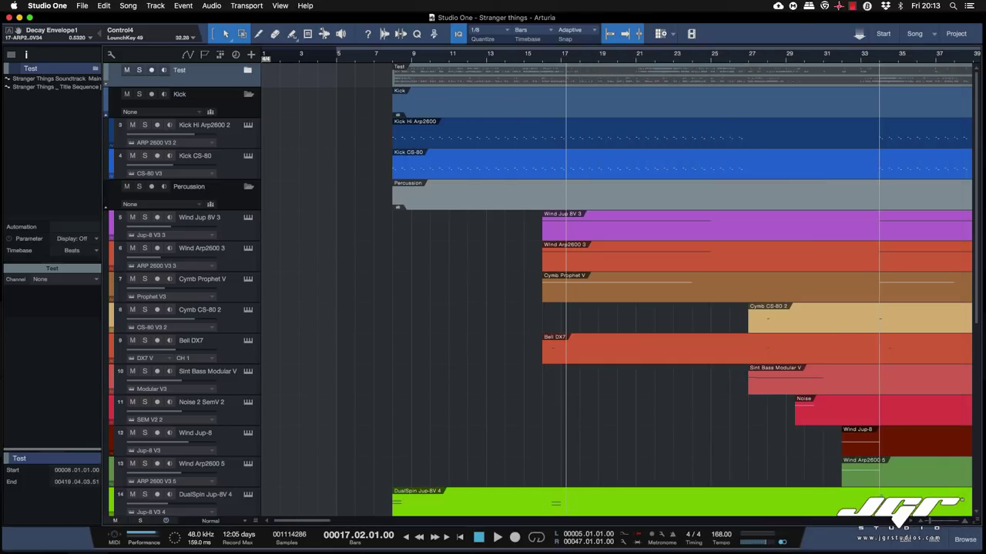
# Step: Show the mixer console enlarged over most of the arrangement, with the FX and bus channels in view
pyautogui.click(934, 539)
pyautogui.moveTo(471, 293); pyautogui.dragTo(490, 98)
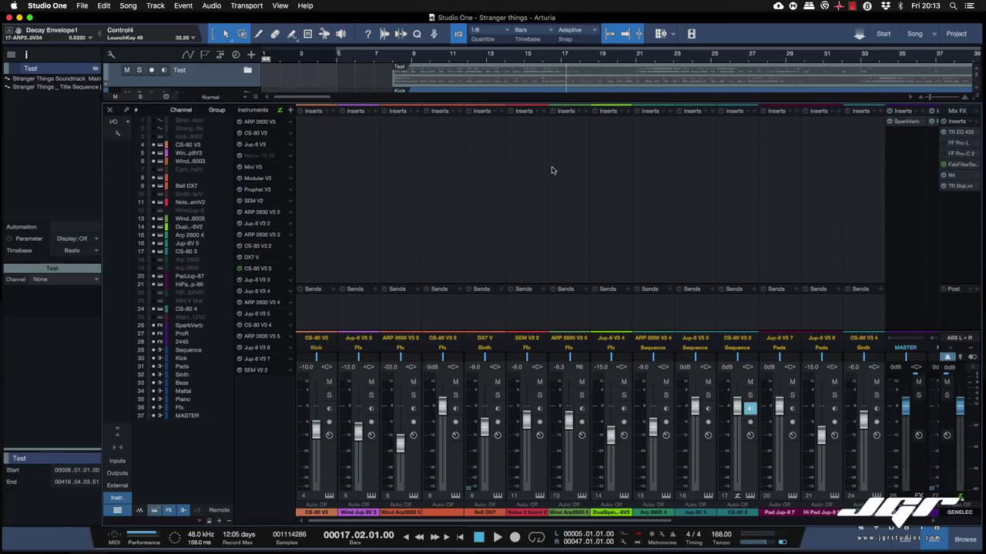
pyautogui.hscroll(10, 749, 178)
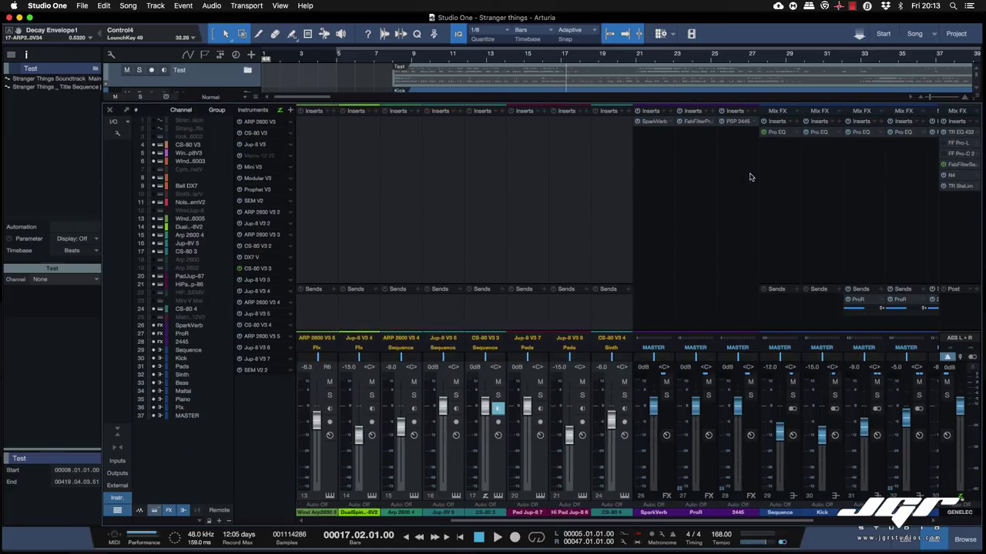
pyautogui.hscroll(1, 751, 178)
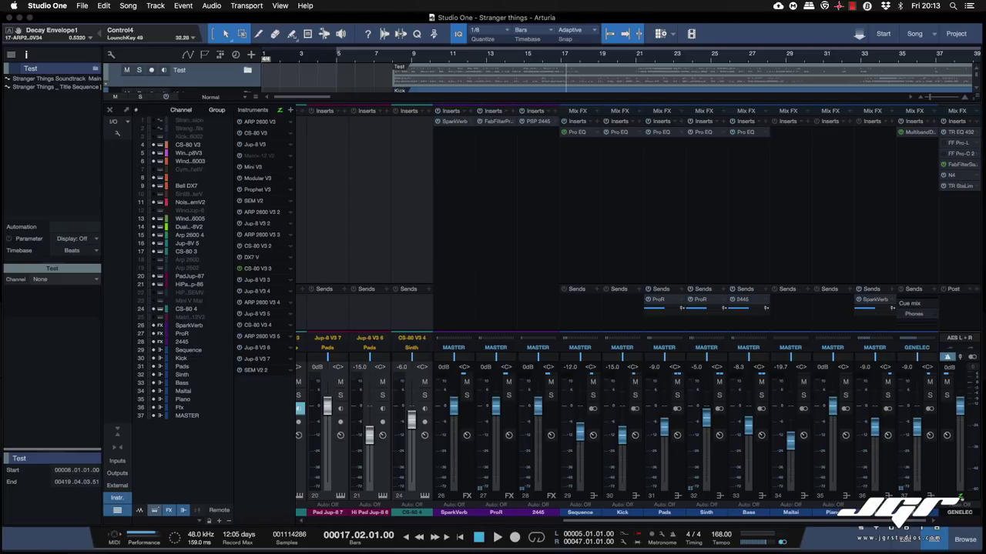
# Step: Inspect the SparkVerb, FabFilter Pro-R and PSP 2445 inserts on the three FX channels
pyautogui.moveTo(835, 187); pyautogui.dragTo(555, 182)
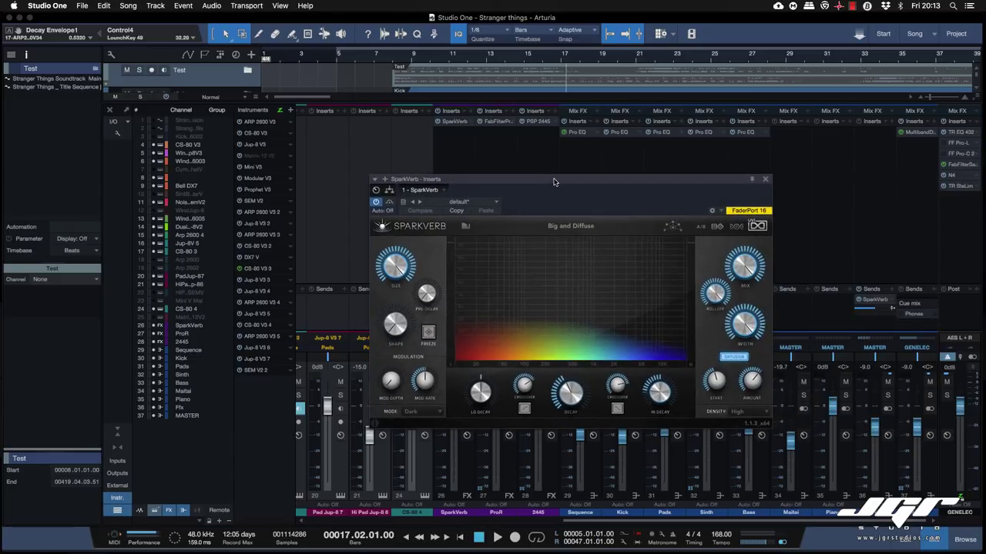
pyautogui.click(764, 181)
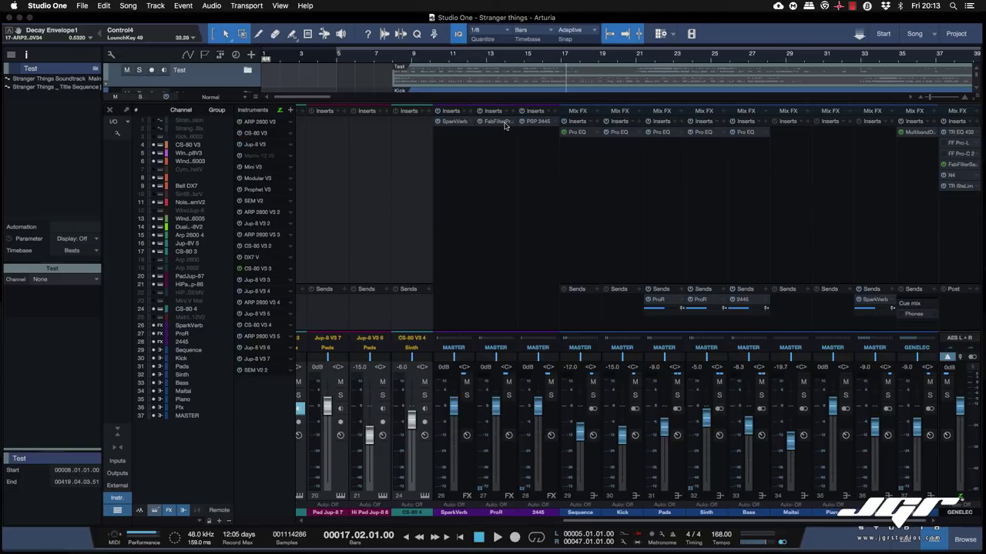
pyautogui.moveTo(943, 161); pyautogui.dragTo(514, 128)
pyautogui.moveTo(625, 131); pyautogui.dragTo(598, 171)
pyautogui.doubleClick(540, 122)
pyautogui.click(731, 169)
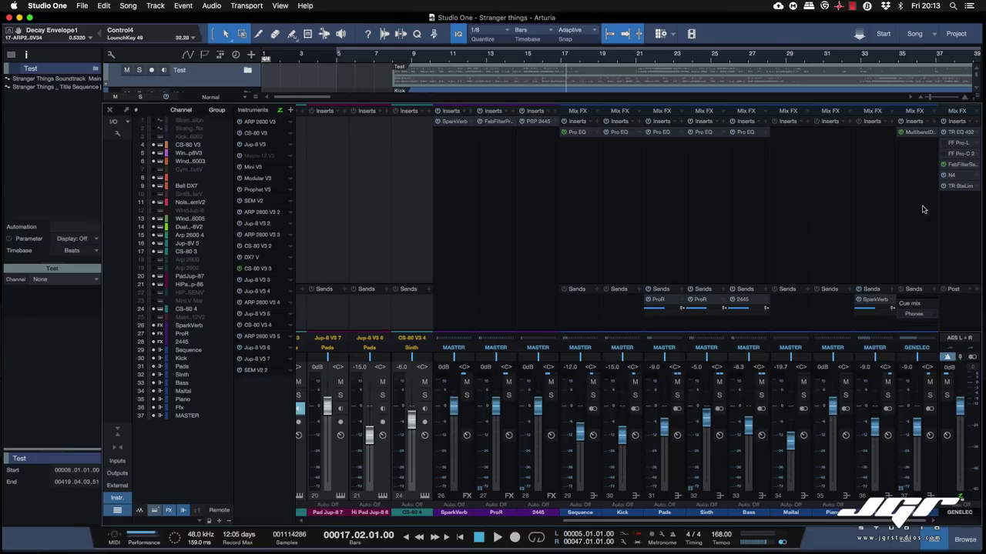
# Step: Inspect Multiband Dynamics on the MASTER bus and the TR EQ 432, FabFilter Saturn, N4 and TR SteLim inserts on the GENELEC output
pyautogui.click(922, 136)
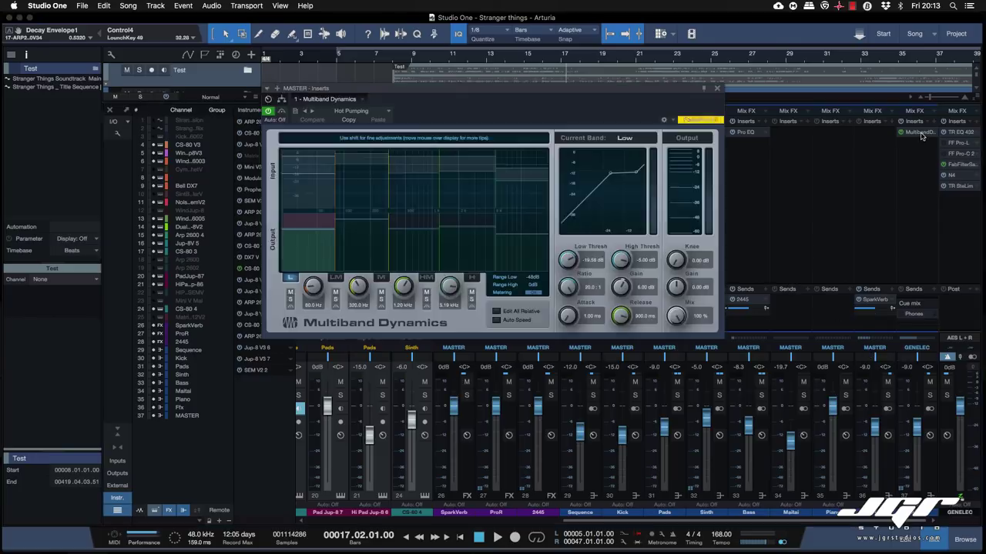
pyautogui.click(716, 90)
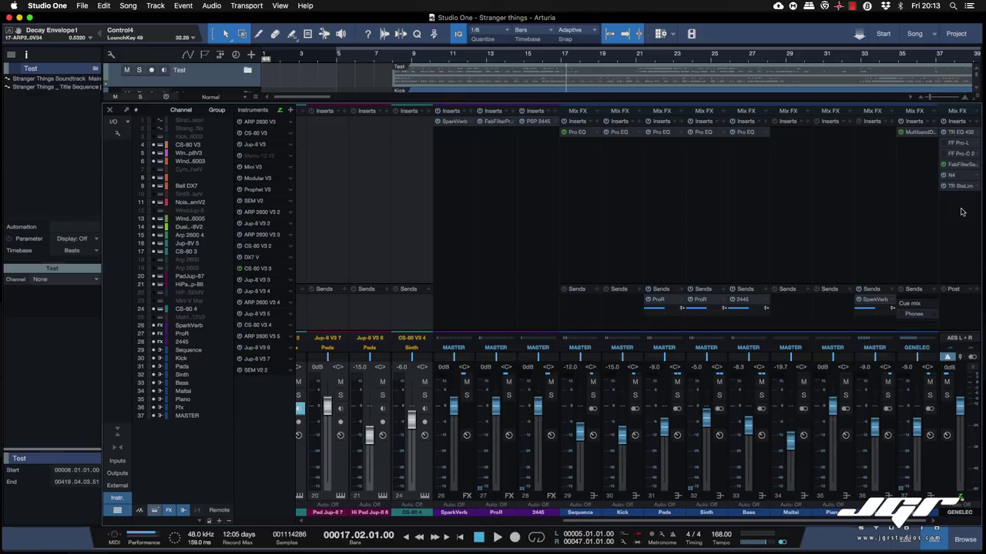
pyautogui.doubleClick(959, 134)
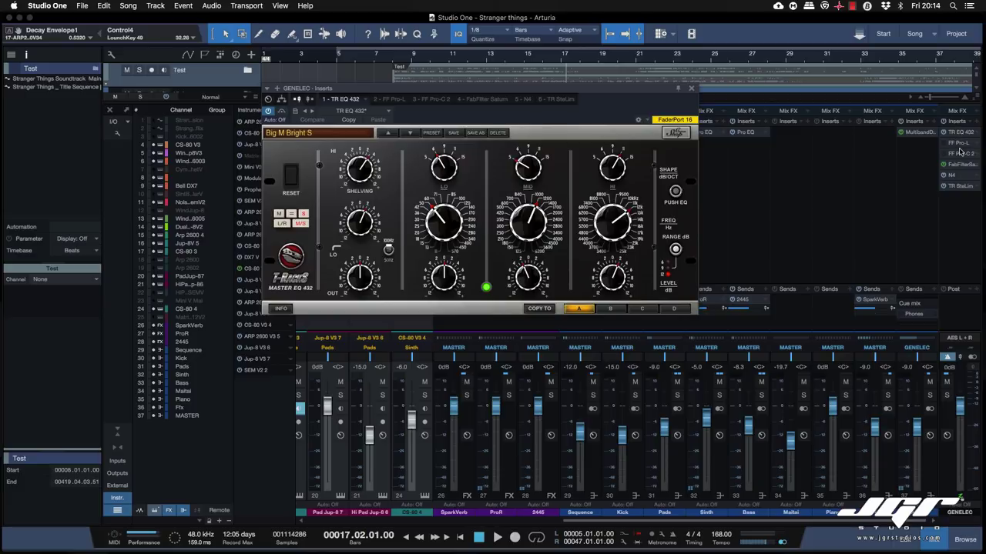
pyautogui.doubleClick(959, 166)
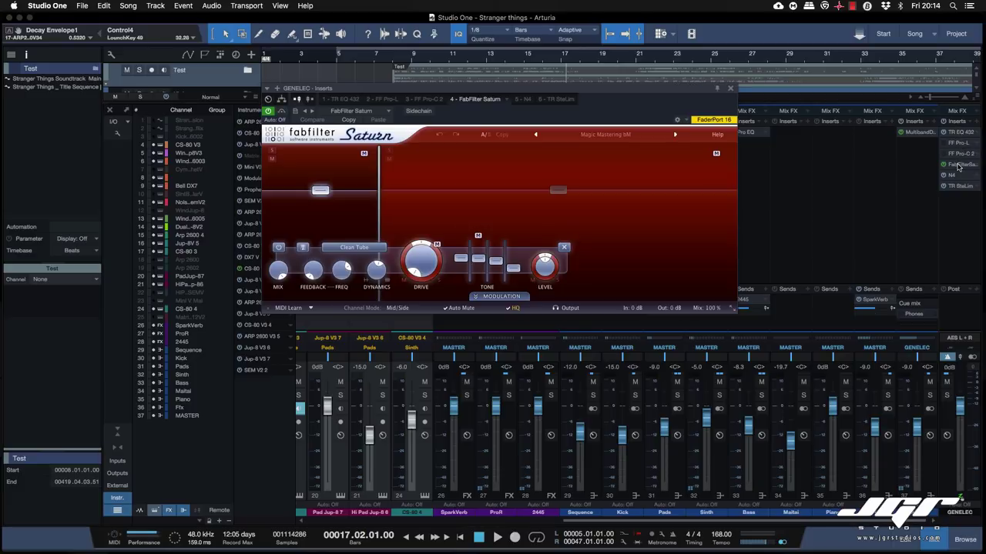
pyautogui.doubleClick(952, 176)
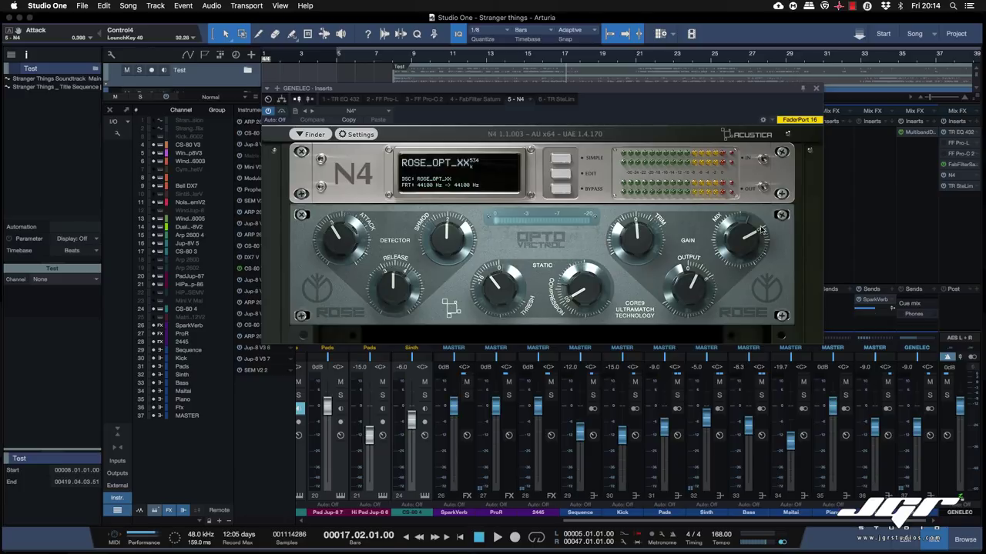
pyautogui.doubleClick(959, 186)
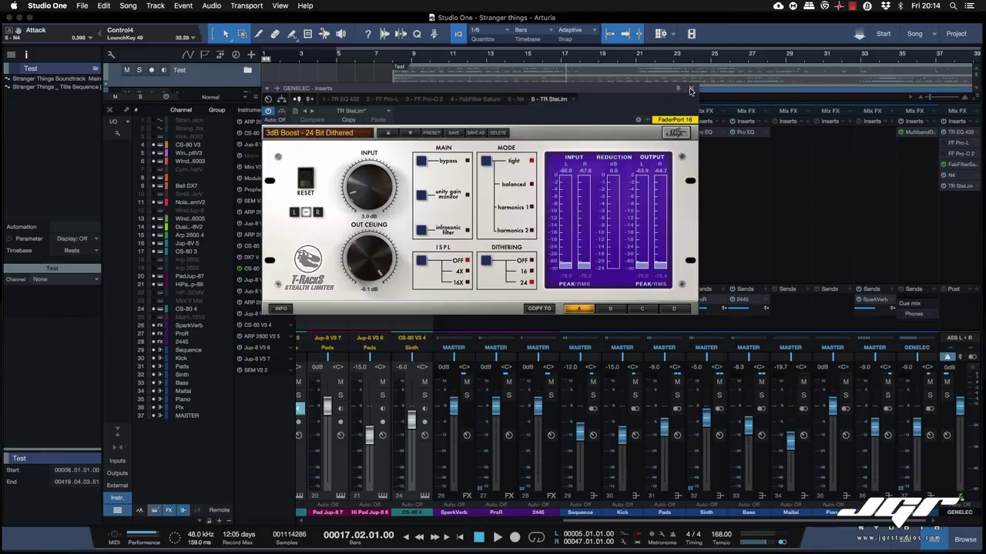
pyautogui.click(691, 91)
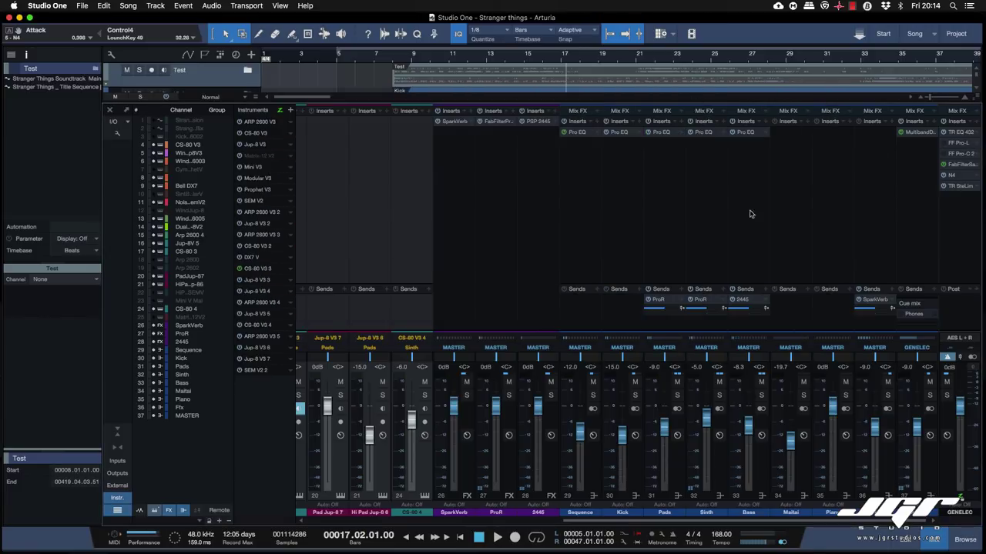
# Step: Open the Performance Monitor with its device list shown, placed high enough to fit the whole window
pyautogui.click(145, 543)
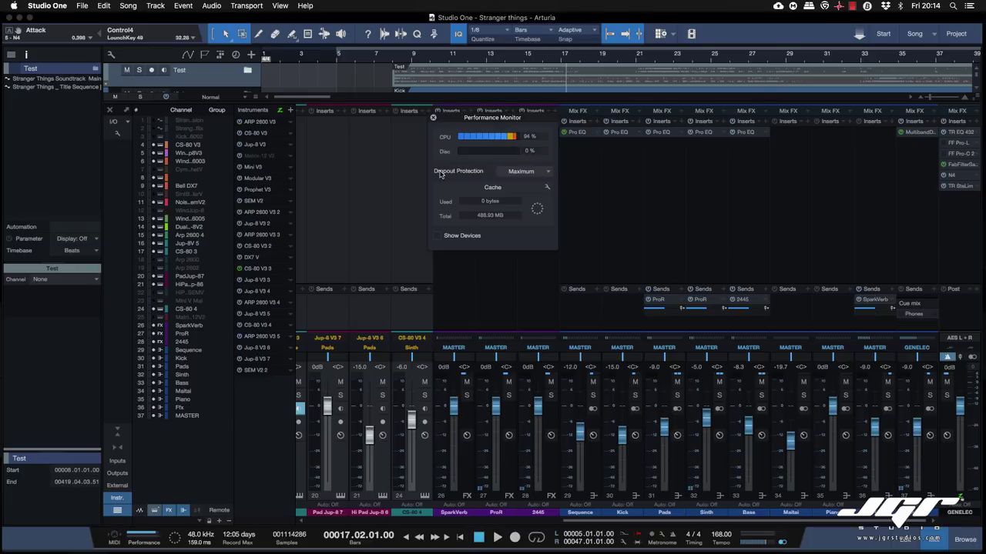
pyautogui.click(438, 237)
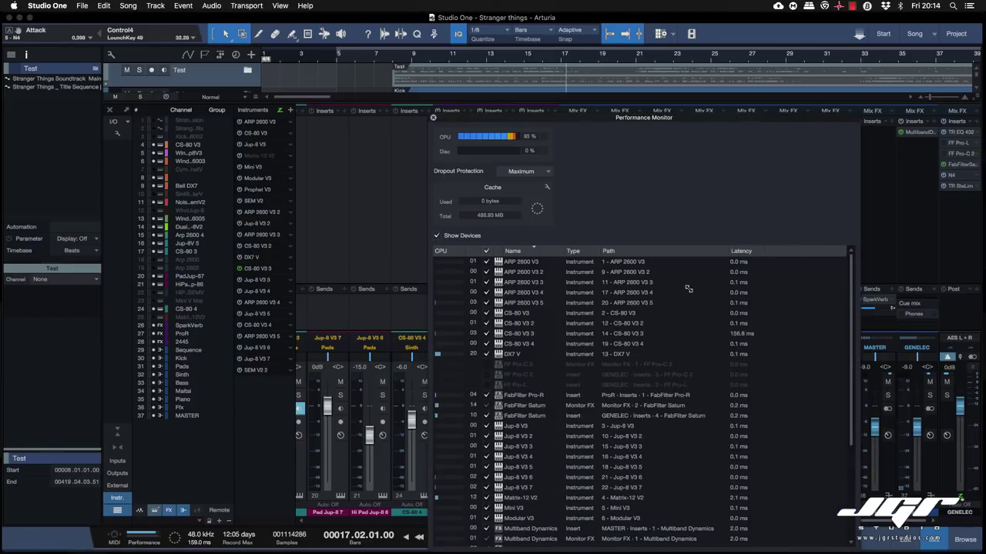
pyautogui.scroll(-5, 687, 289)
pyautogui.scroll(5, 688, 289)
pyautogui.moveTo(735, 113); pyautogui.dragTo(727, 24)
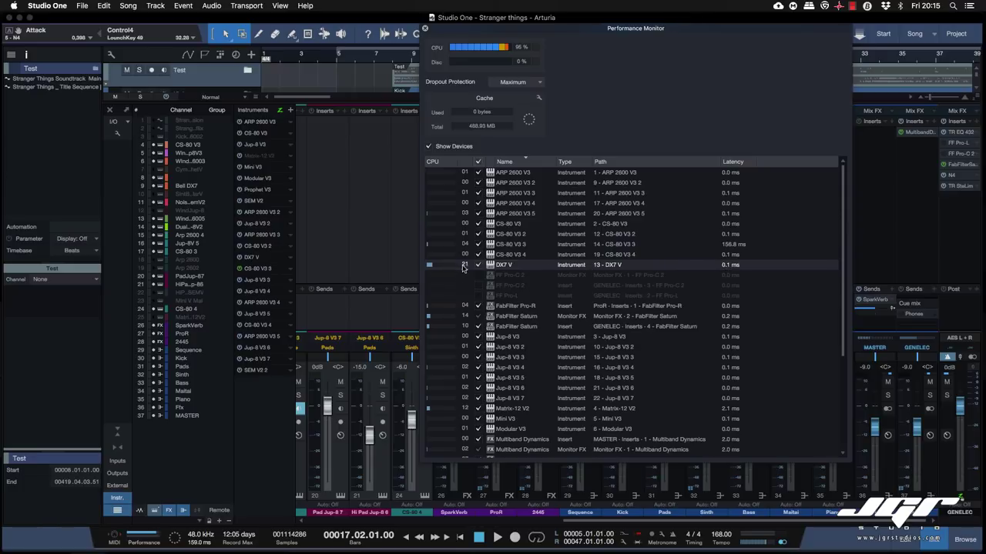
# Step: Examine the CPU load and latency of the individual devices, including Saturn, Matrix-12 V2, N4, TR SteLim and TR EQ 432
pyautogui.click(539, 318)
pyautogui.scroll(-2, 543, 317)
pyautogui.click(547, 379)
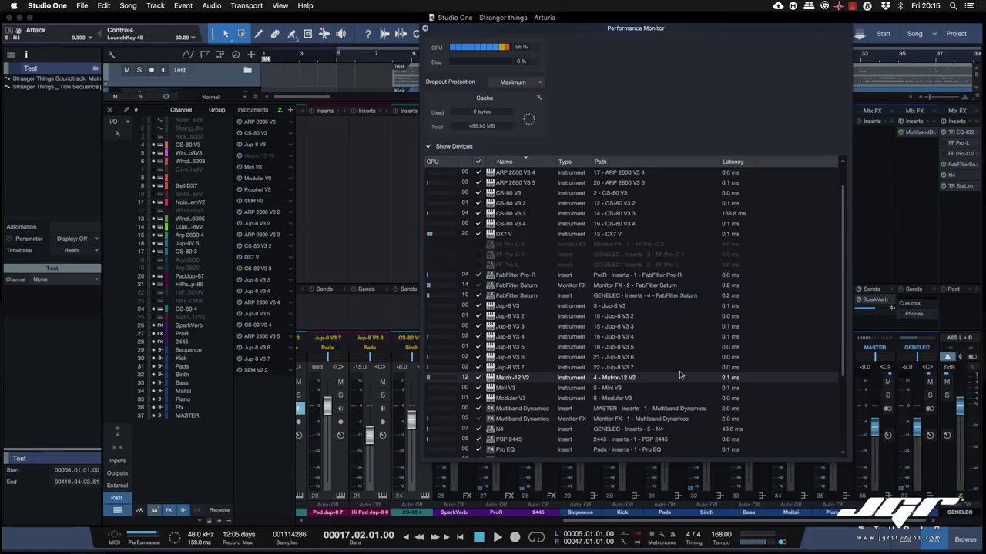
pyautogui.scroll(-1, 675, 367)
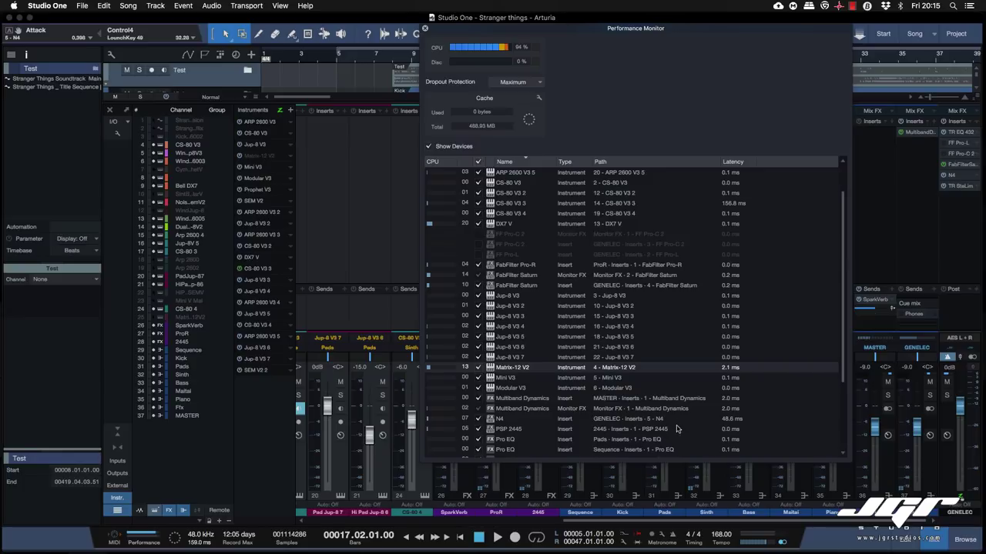
pyautogui.click(678, 432)
pyautogui.click(674, 421)
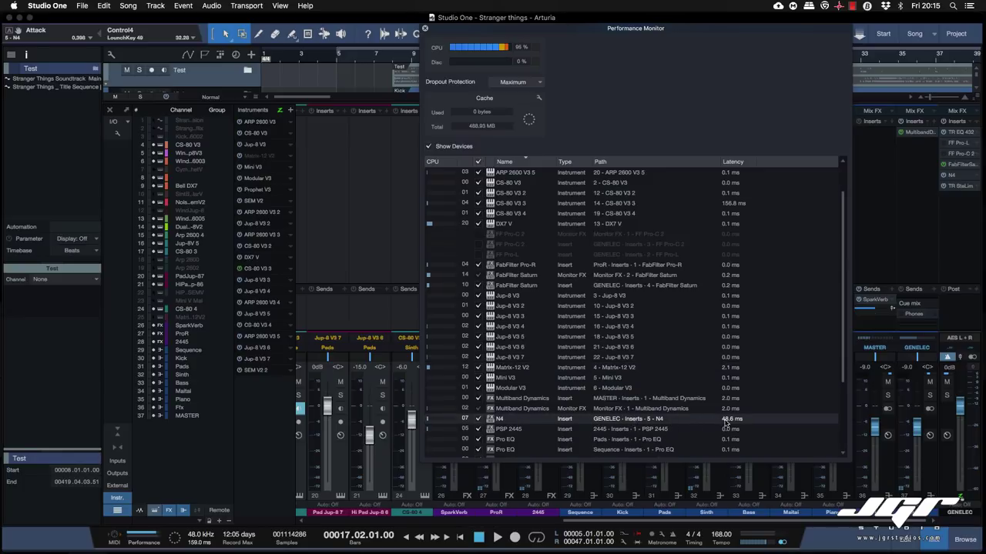
pyautogui.scroll(-3, 670, 403)
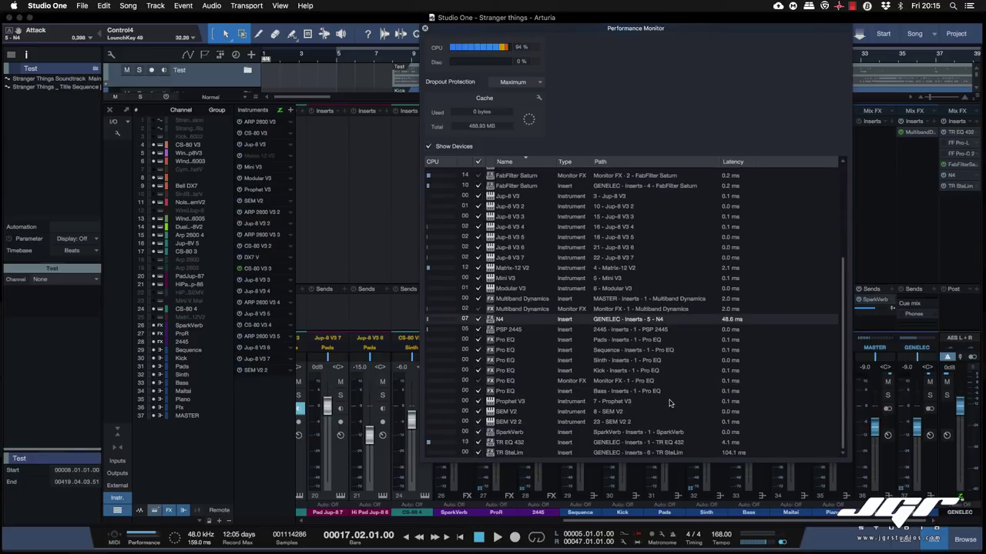
pyautogui.click(679, 453)
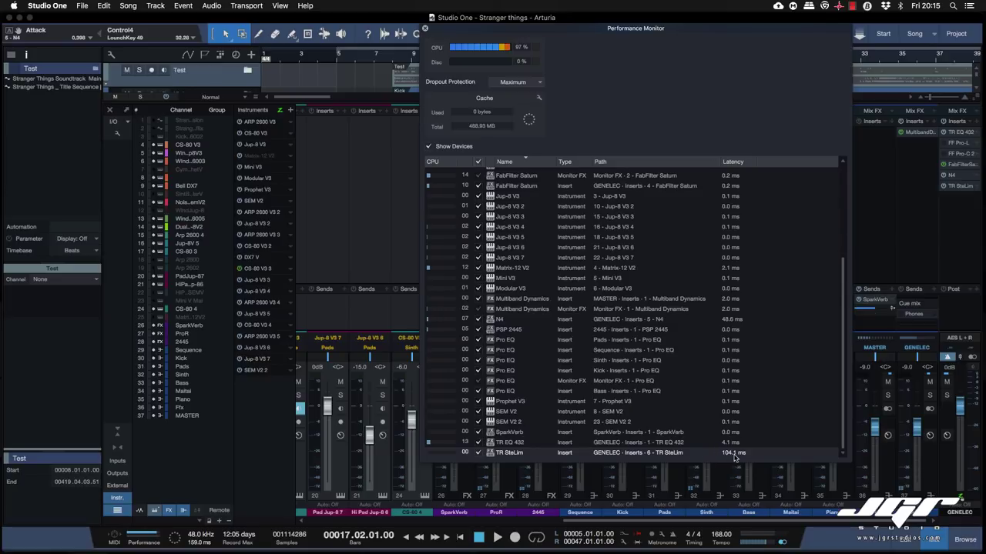
pyautogui.click(655, 444)
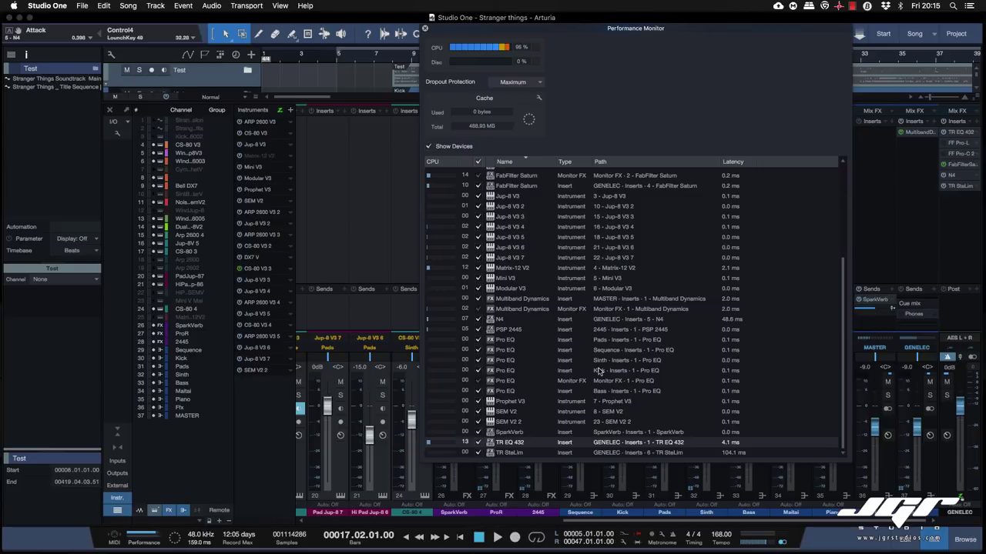
pyautogui.scroll(3, 603, 385)
pyautogui.scroll(3, 603, 385)
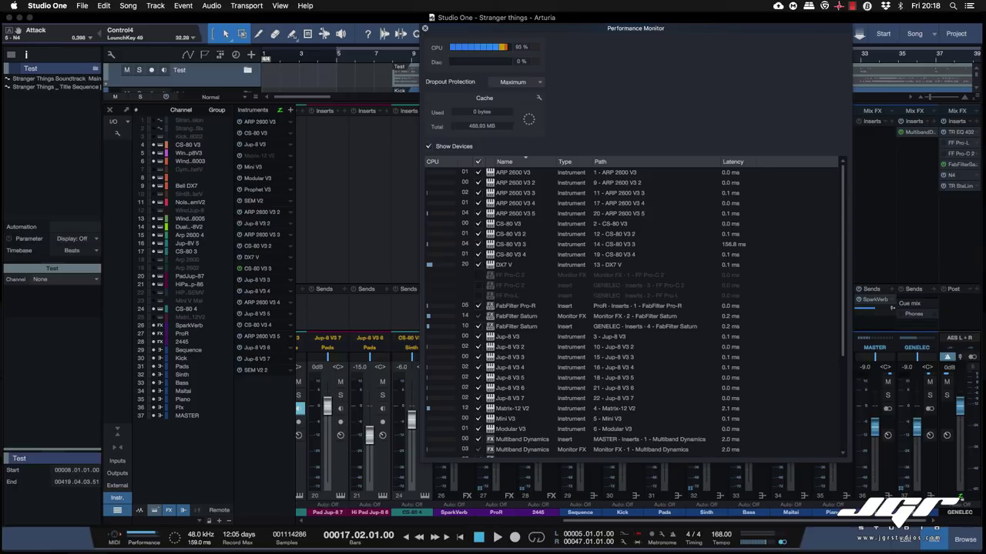
# Step: Close the Performance Monitor and the song "Stranger things - Arturia", saving its changes
pyautogui.press('super+Tab')
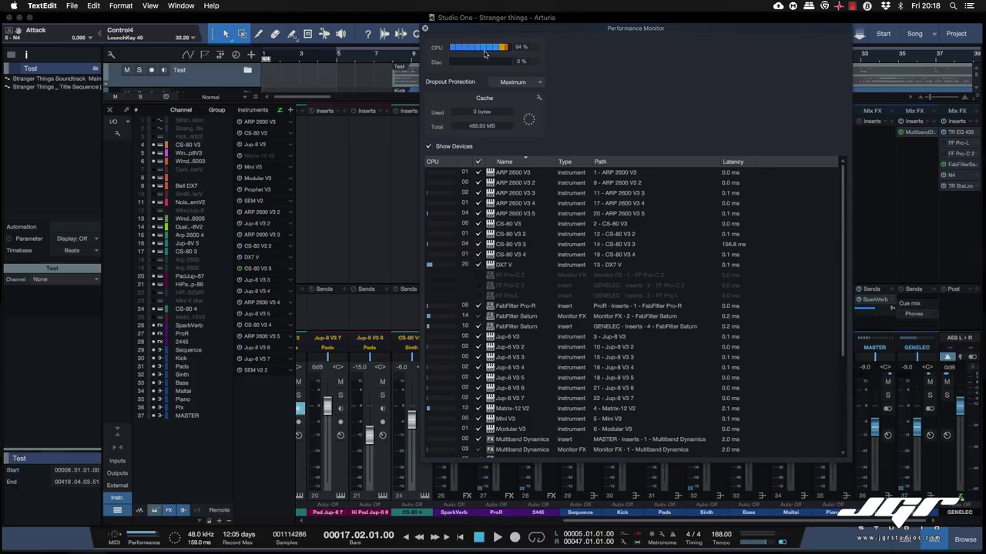
pyautogui.click(424, 28)
pyautogui.click(137, 29)
pyautogui.click(82, 6)
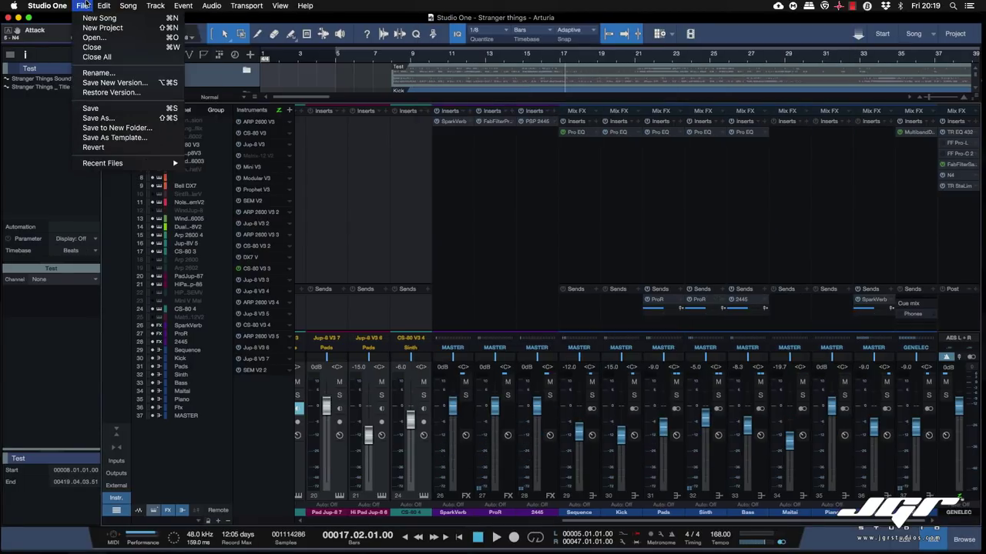
pyautogui.click(94, 48)
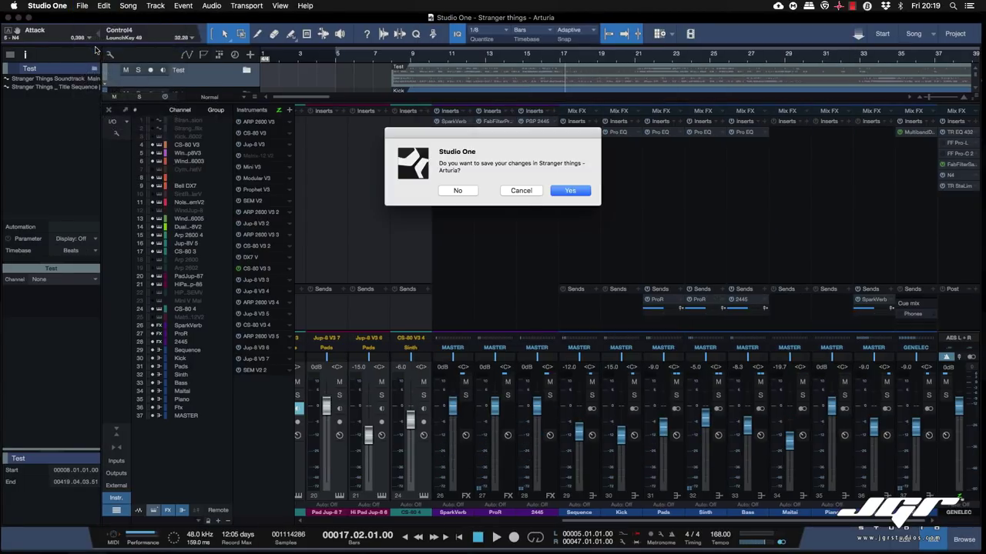
pyautogui.click(571, 192)
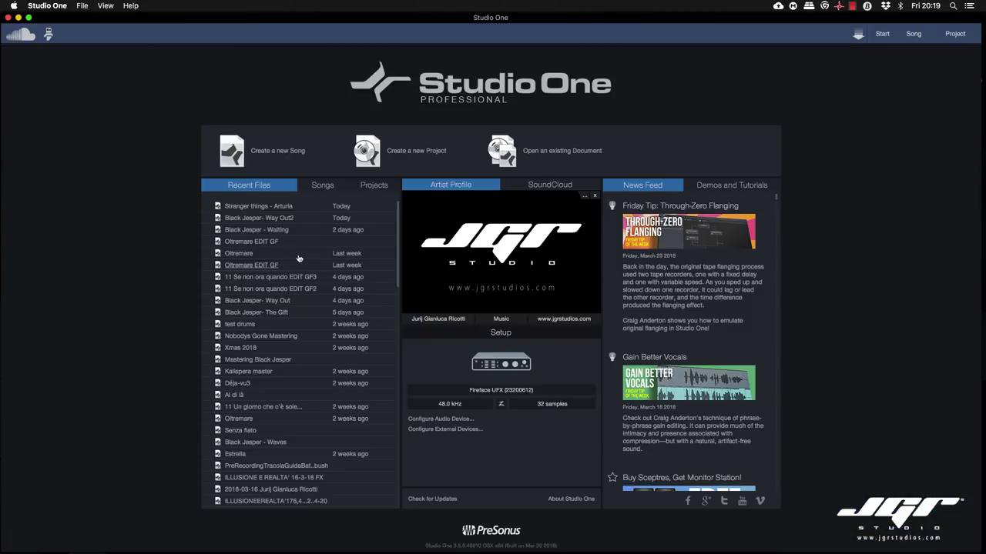
# Step: Open the recent song "Black Jesper- Way Out2" and select the Kick bus in its mixer
pyautogui.click(259, 218)
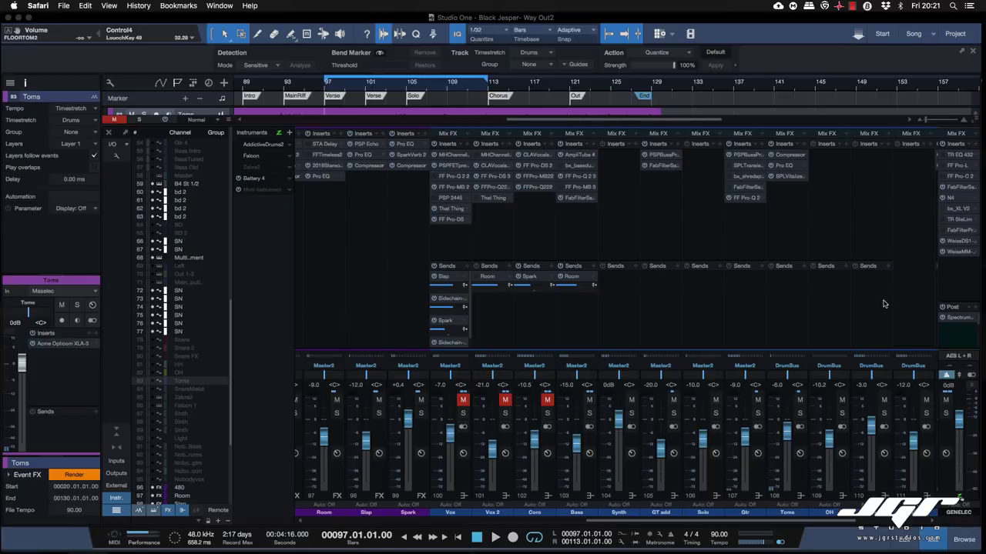
pyautogui.click(875, 303)
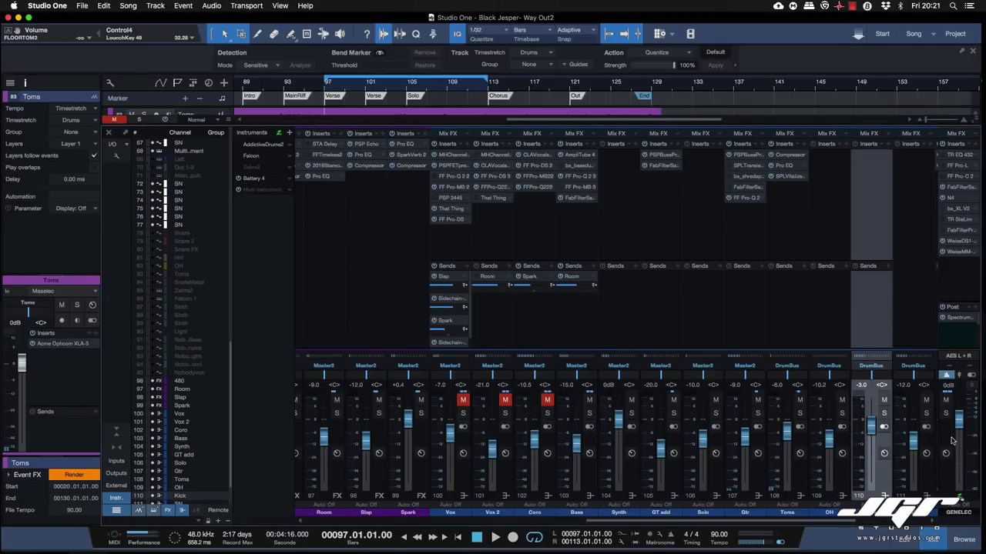
# Step: Start playback of the song and set the GENELEC output fader to -9.8 dB
pyautogui.moveTo(958, 429); pyautogui.dragTo(958, 453)
pyautogui.press('space')
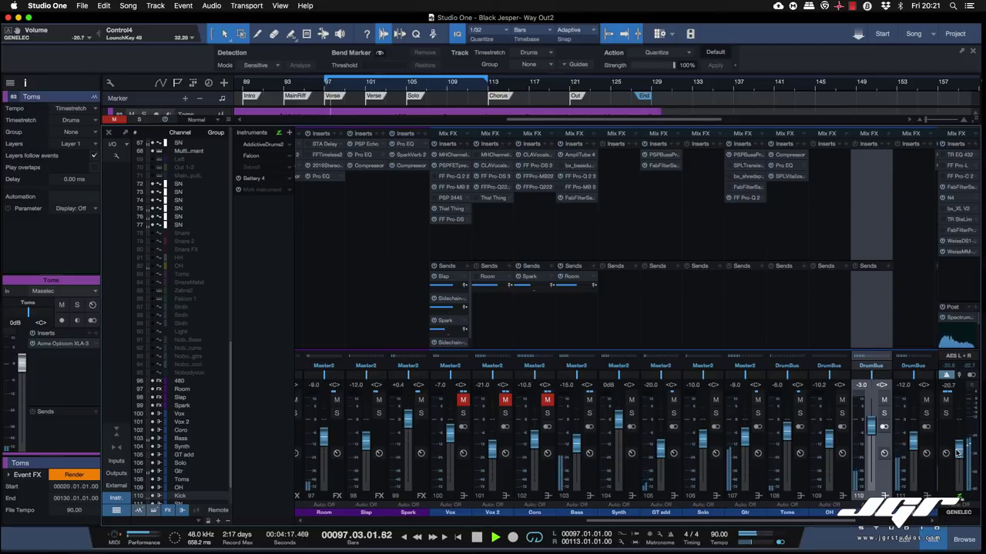
pyautogui.moveTo(958, 453); pyautogui.dragTo(959, 443)
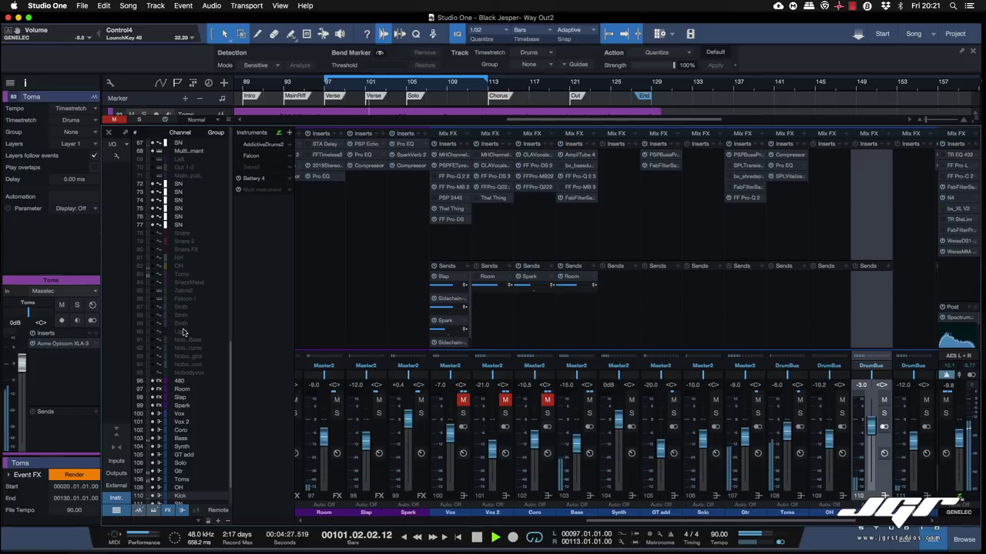
# Step: Review the song's channels in the mixer and lower the GENELEC output fader to -25.6 dB
pyautogui.scroll(1, 183, 332)
pyautogui.scroll(10, 183, 333)
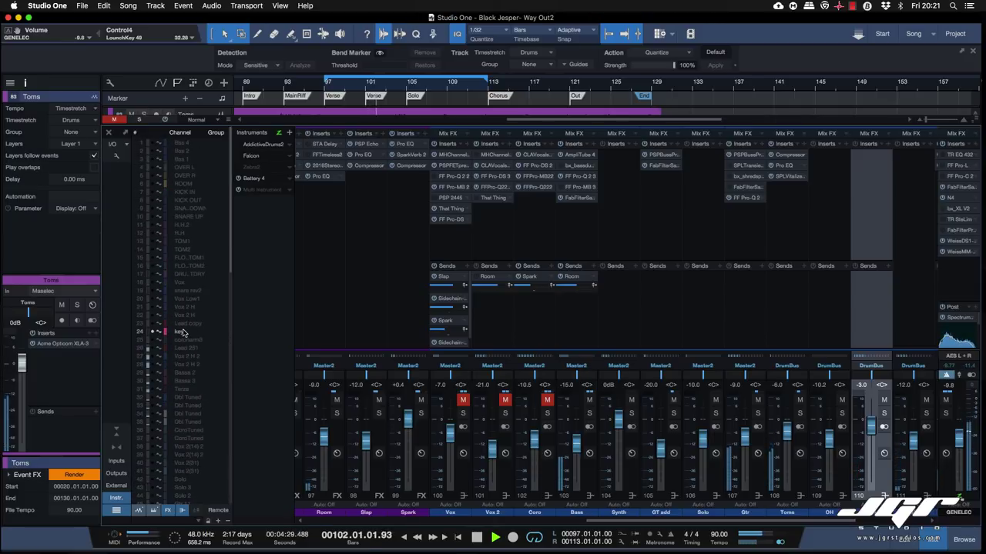
pyautogui.scroll(-5, 183, 332)
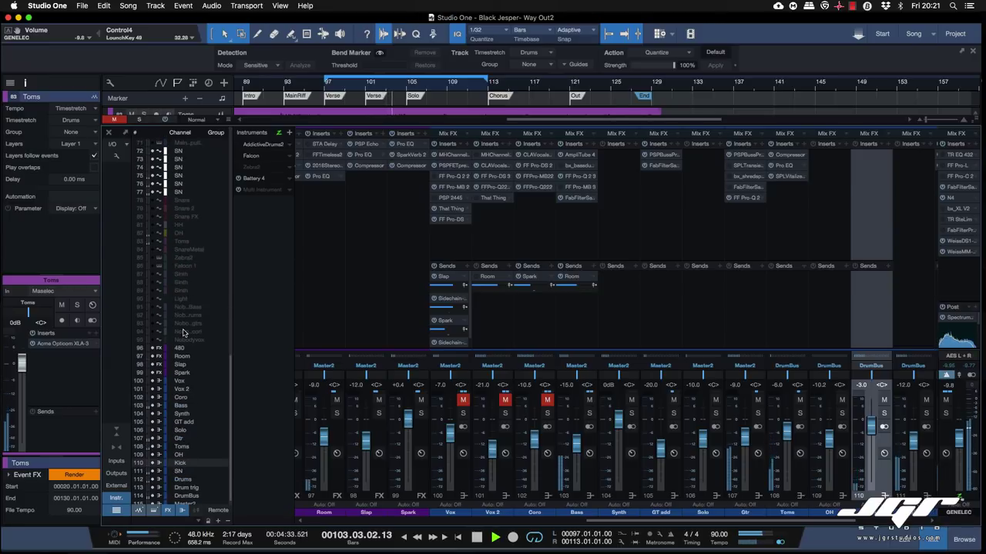
pyautogui.scroll(-7, 183, 332)
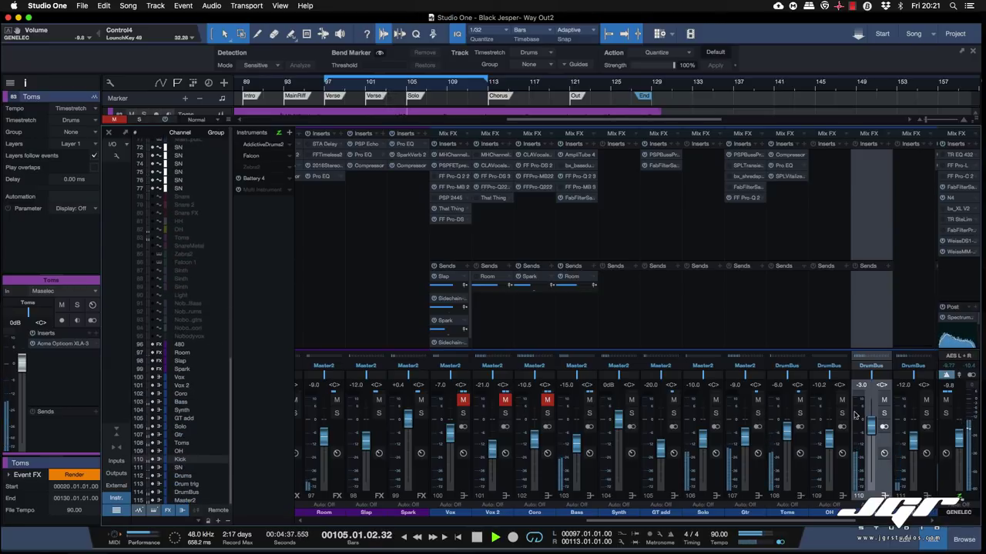
pyautogui.moveTo(961, 443); pyautogui.dragTo(958, 452)
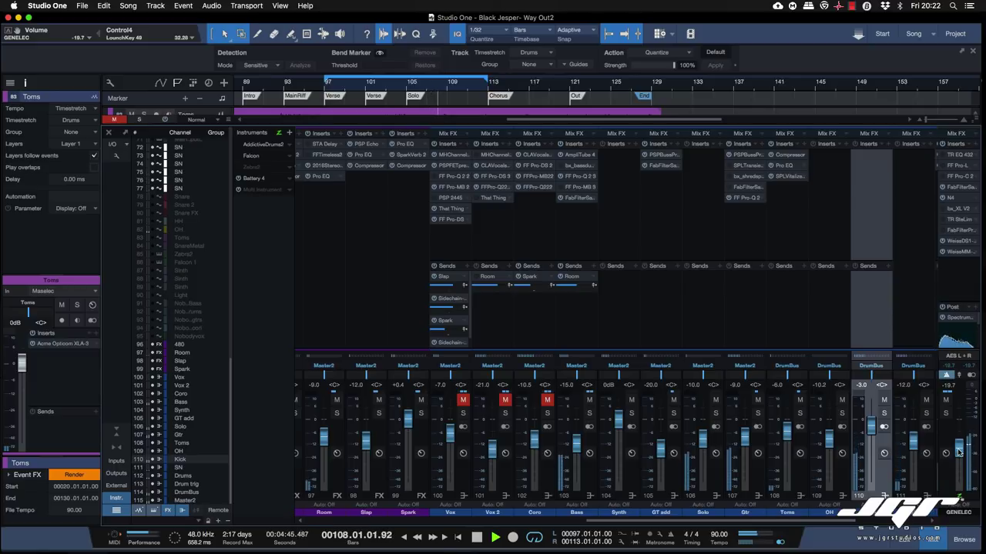
pyautogui.hscroll(3, 821, 384)
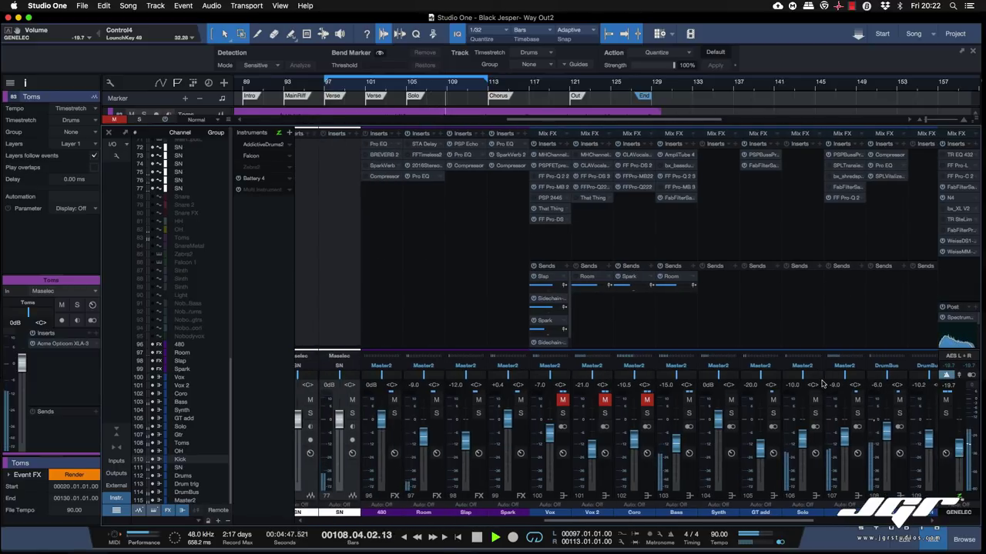
pyautogui.hscroll(5, 822, 384)
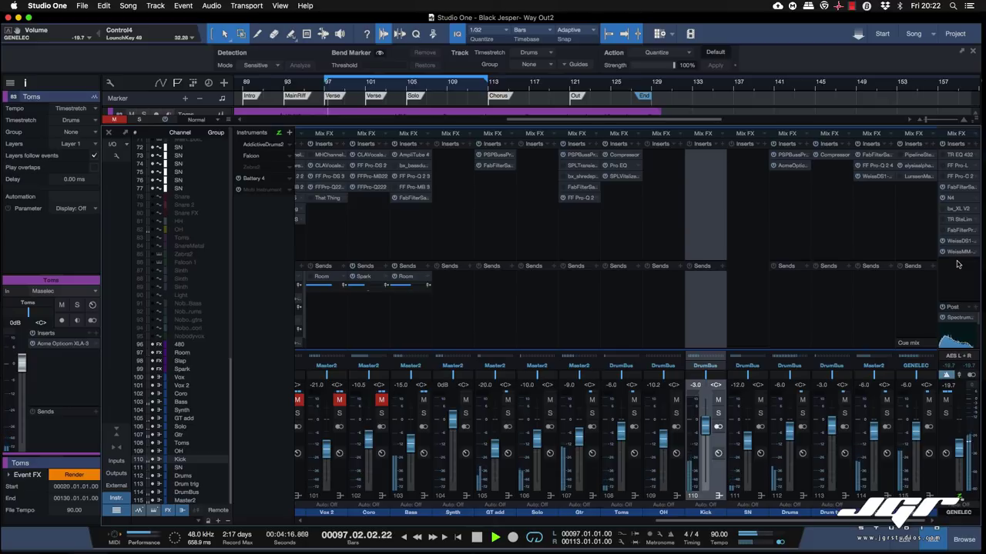
pyautogui.moveTo(959, 447); pyautogui.dragTo(963, 462)
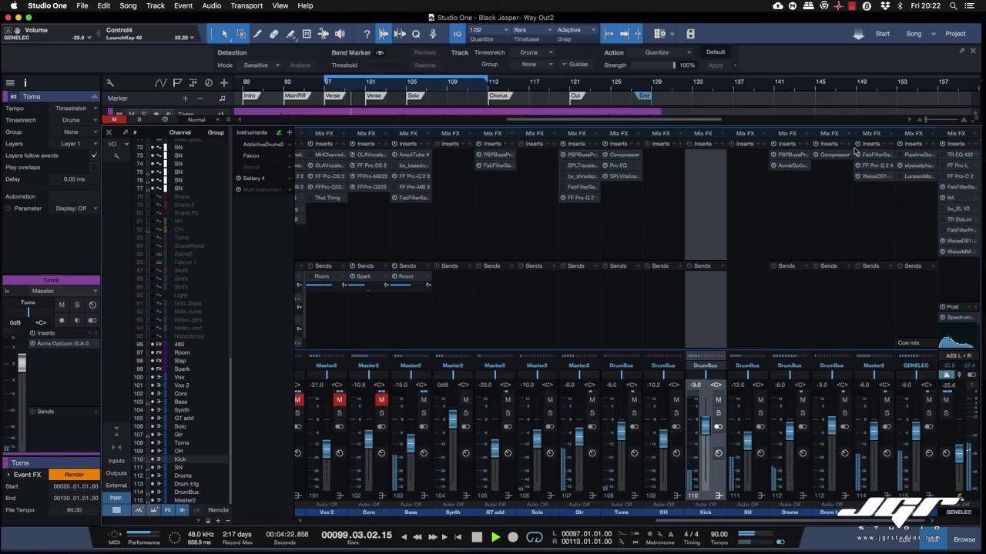
# Step: Hide the mixer and select the Lead 251 track's first event, starting at bar 44, in the arrangement
pyautogui.press('F3')
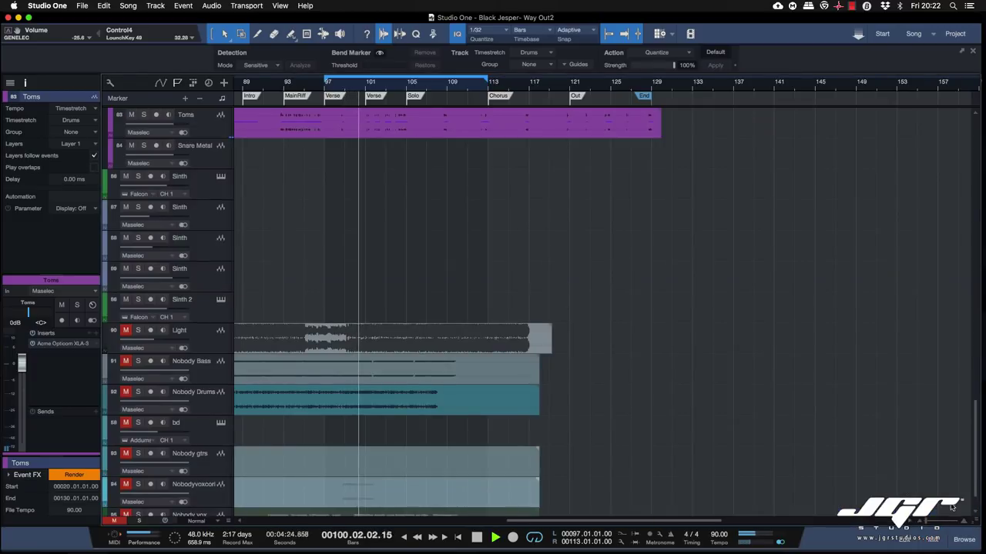
pyautogui.scroll(20, 670, 410)
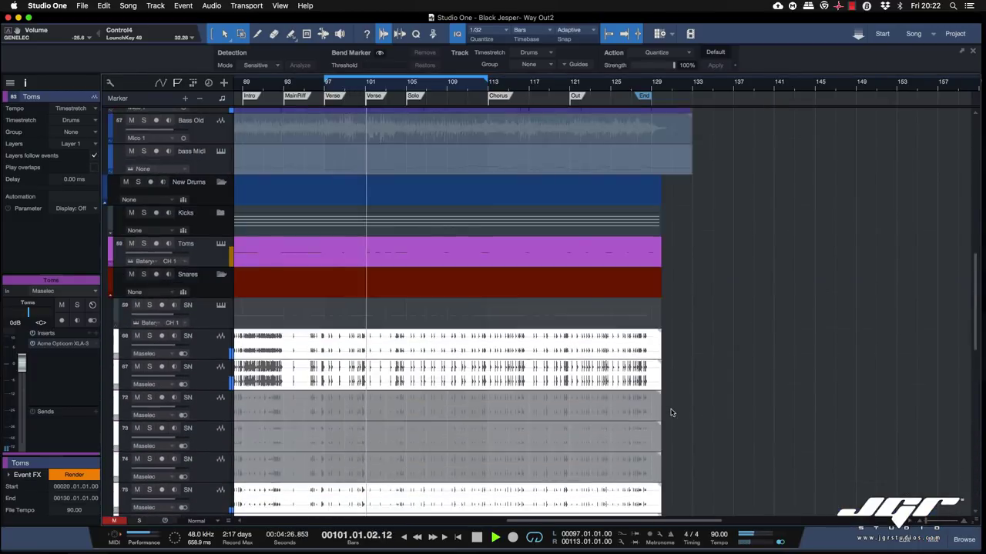
pyautogui.scroll(5, 670, 413)
pyautogui.scroll(-5, 671, 413)
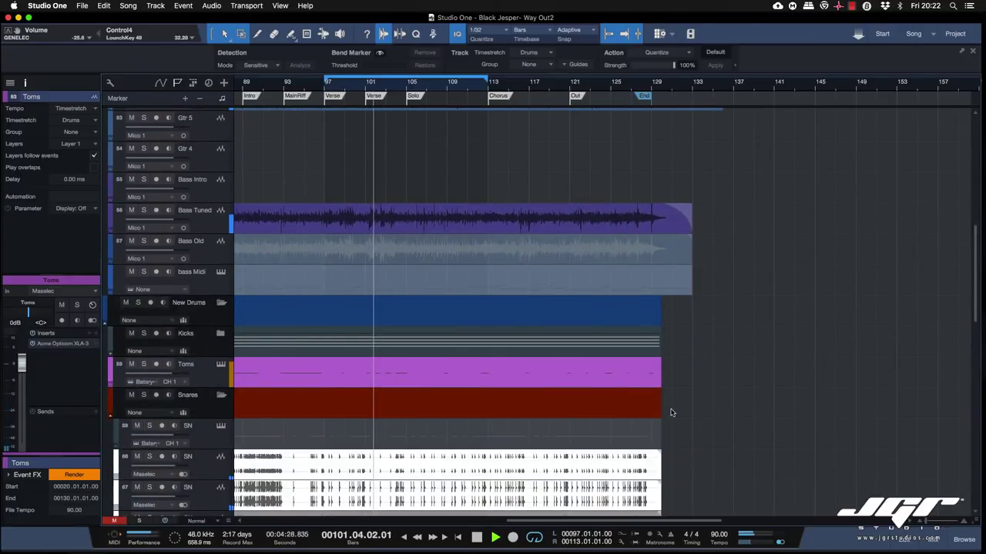
pyautogui.scroll(3, 671, 412)
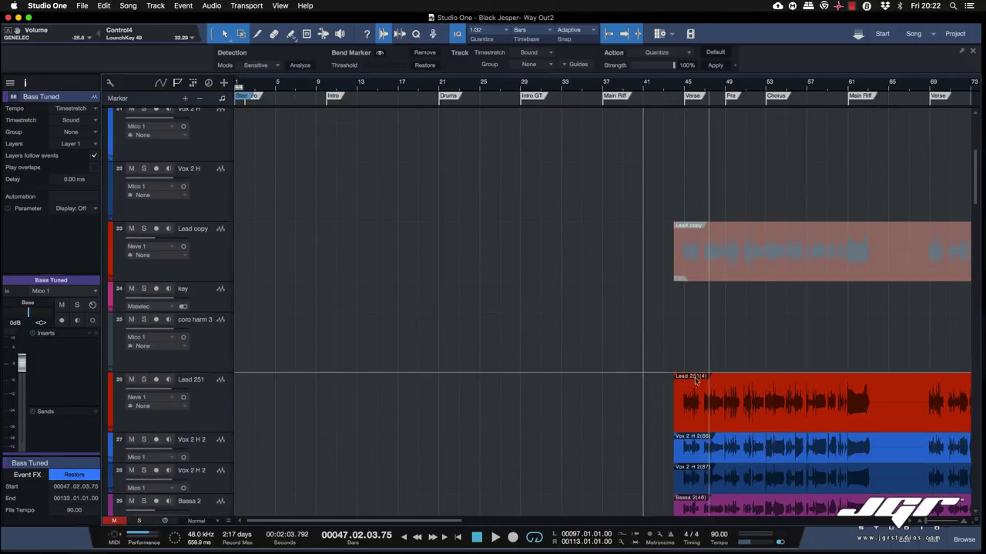
pyautogui.click(793, 424)
pyautogui.hscroll(10, 770, 408)
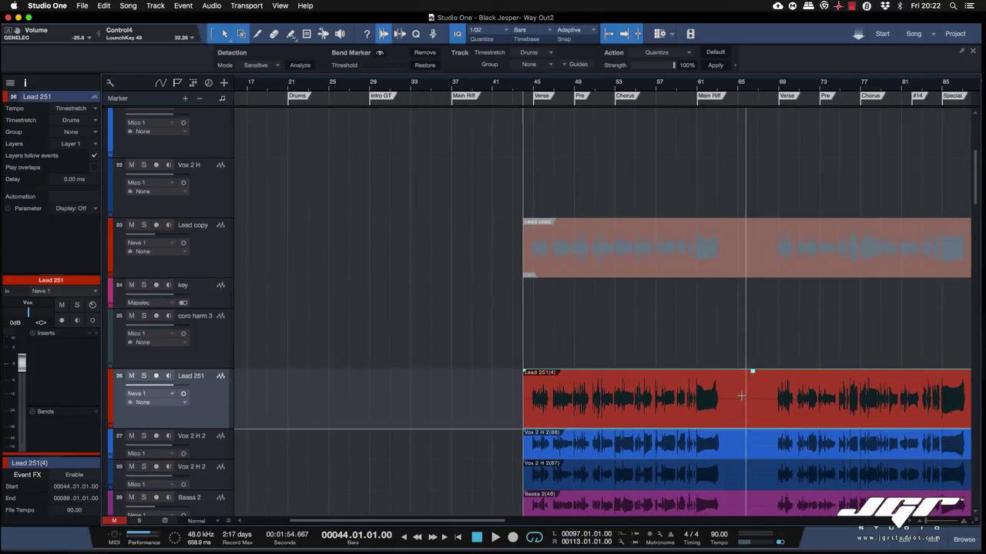
pyautogui.hscroll(4, 741, 396)
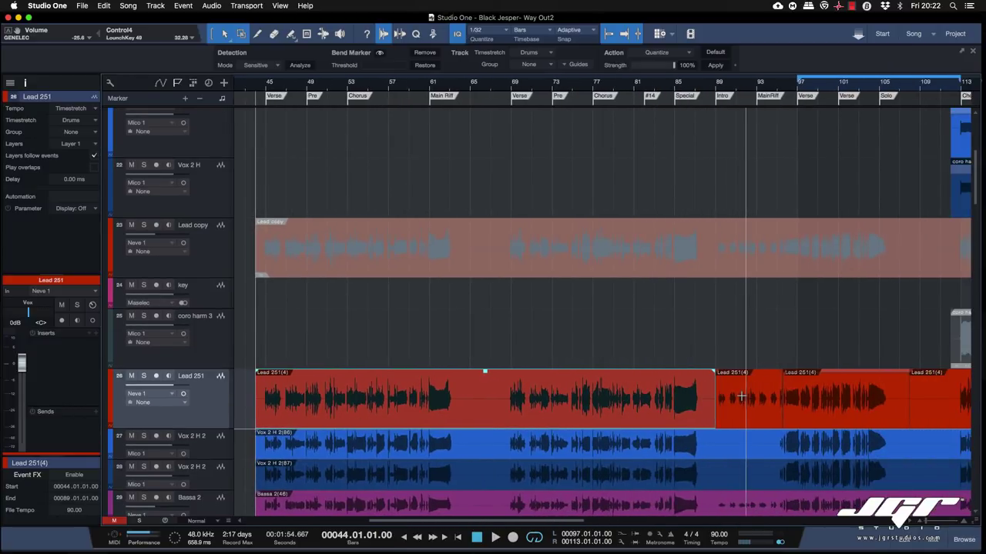
pyautogui.hscroll(-3, 741, 397)
pyautogui.hscroll(-1, 741, 397)
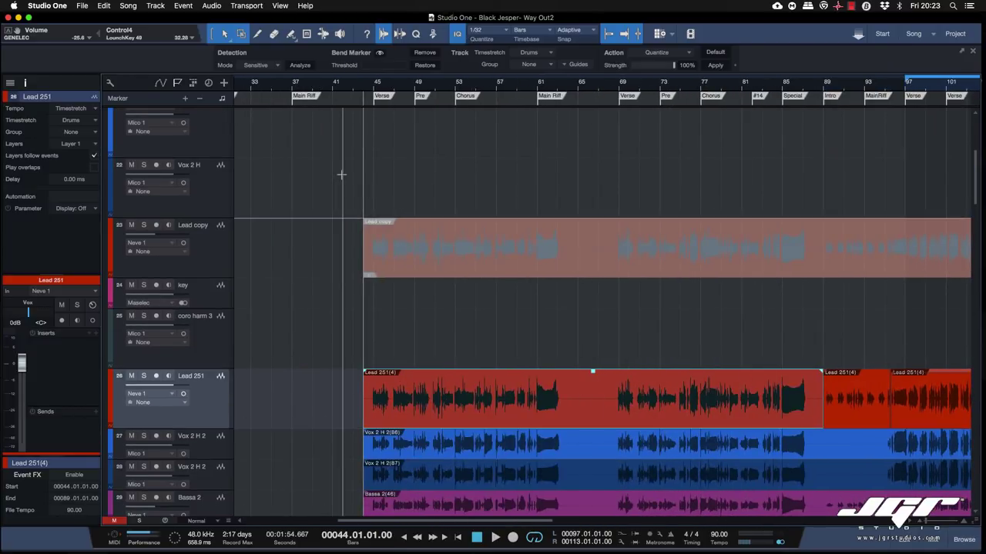
# Step: Edit the selected Lead 251 event with Melodyne and dismiss the First Steps videos window
pyautogui.click(212, 6)
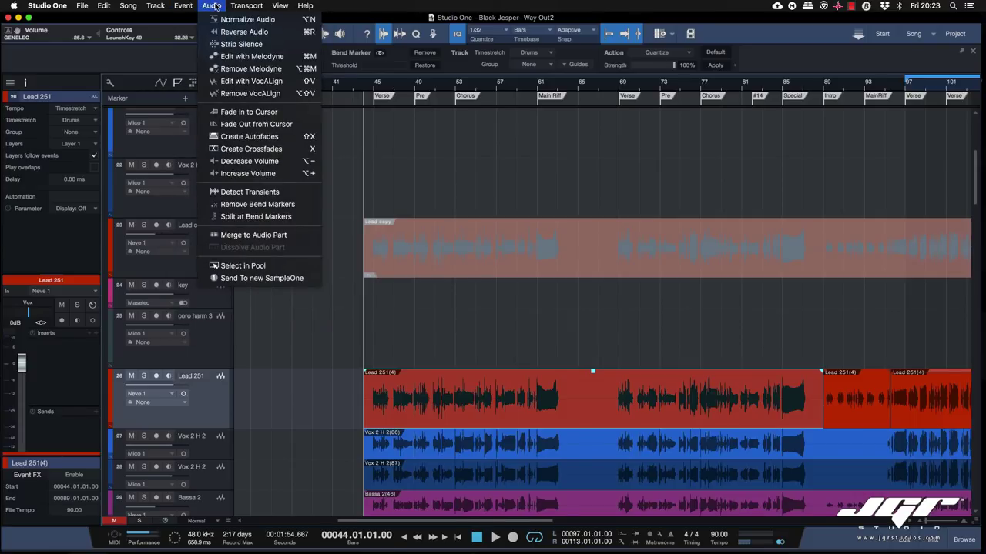
pyautogui.click(246, 56)
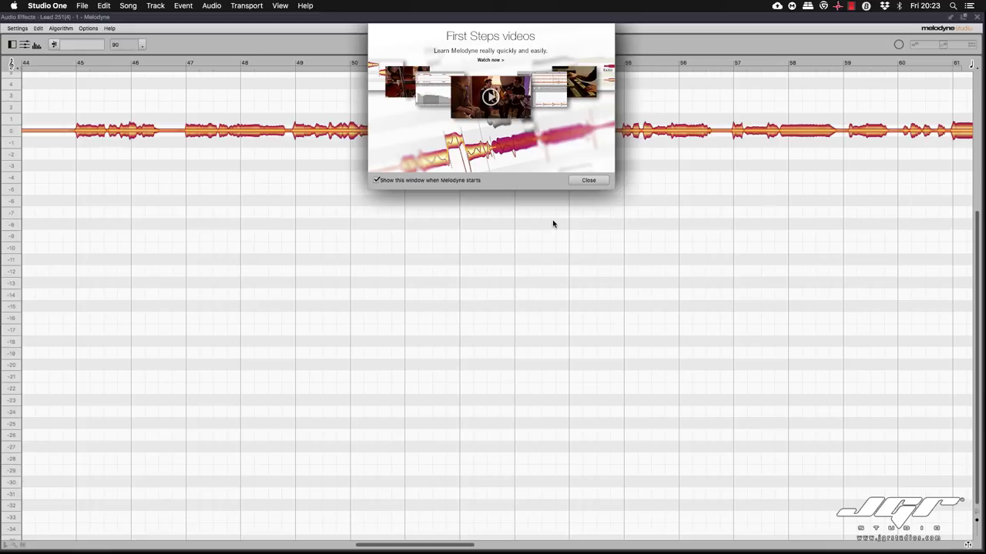
pyautogui.click(590, 181)
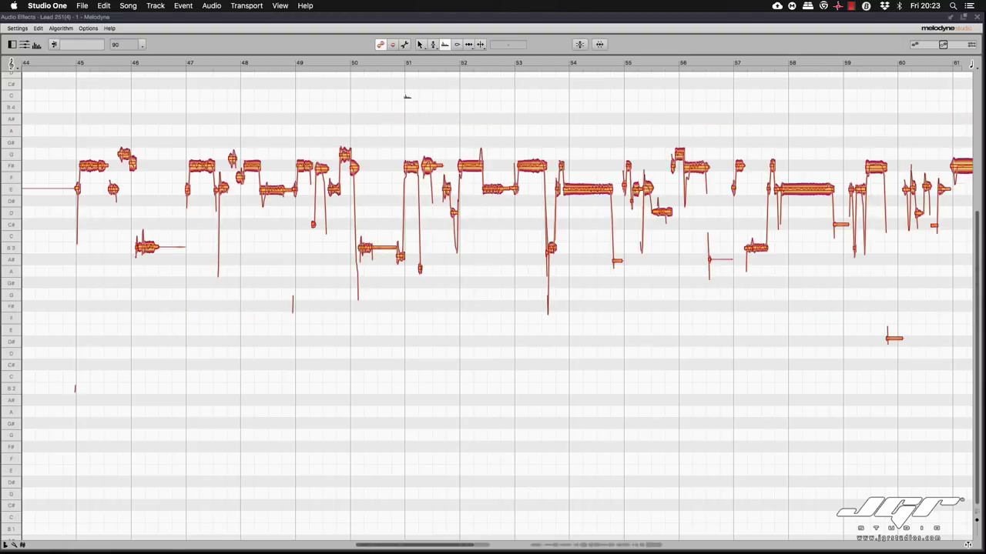
# Step: Select the F#4 note at bar 45 with Melodyne's main tool and close the editor
pyautogui.click(419, 46)
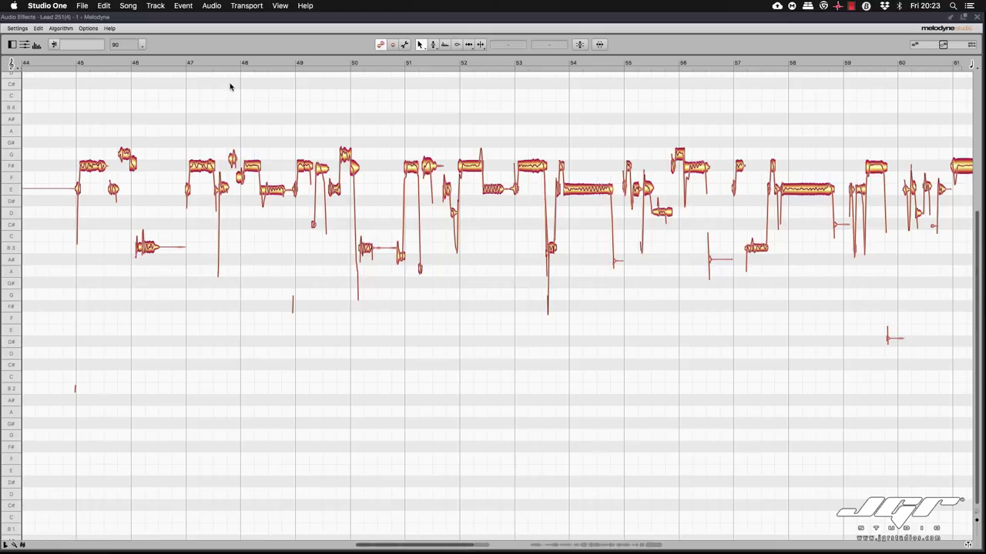
pyautogui.click(96, 173)
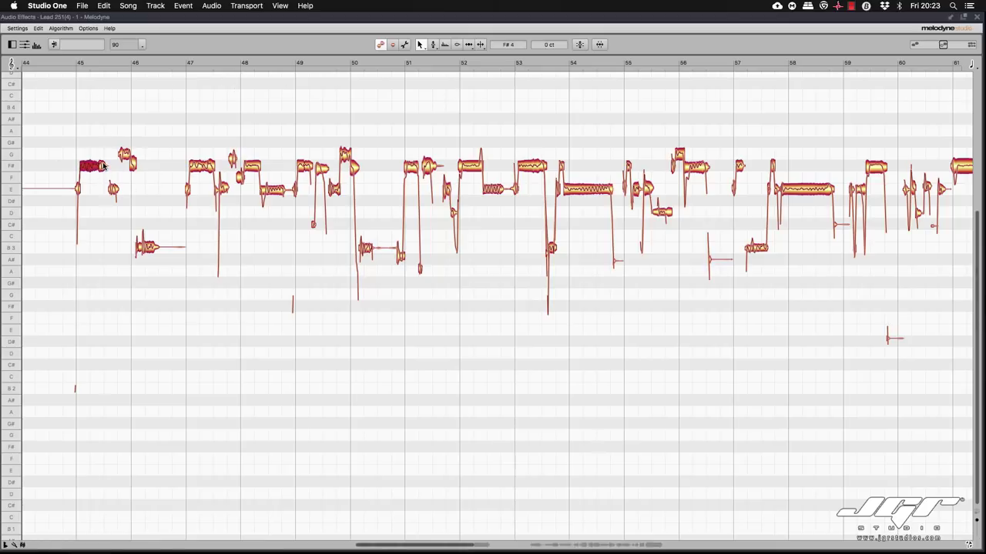
pyautogui.click(977, 17)
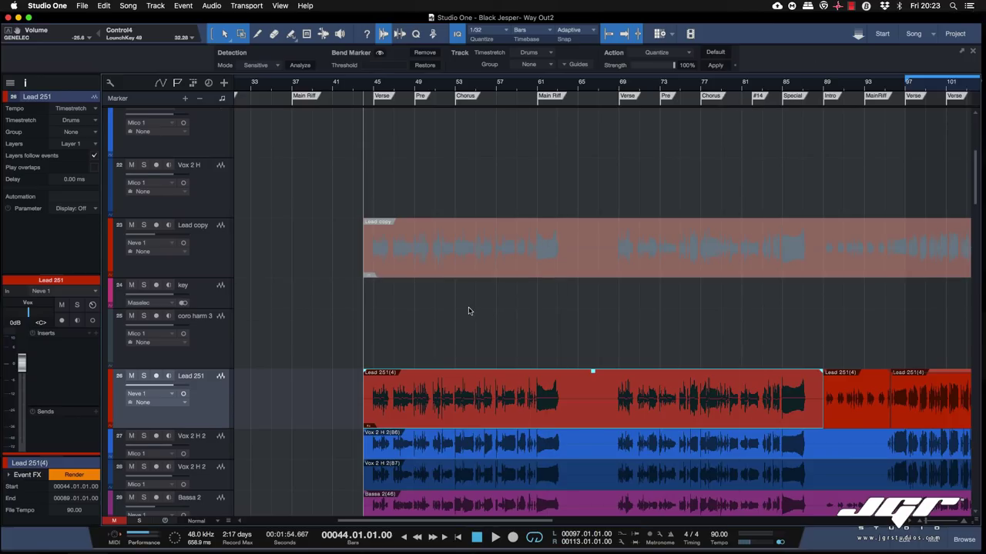
# Step: Add an instrument track named "vox" below the coro harm 3 track
pyautogui.scroll(-3, 473, 306)
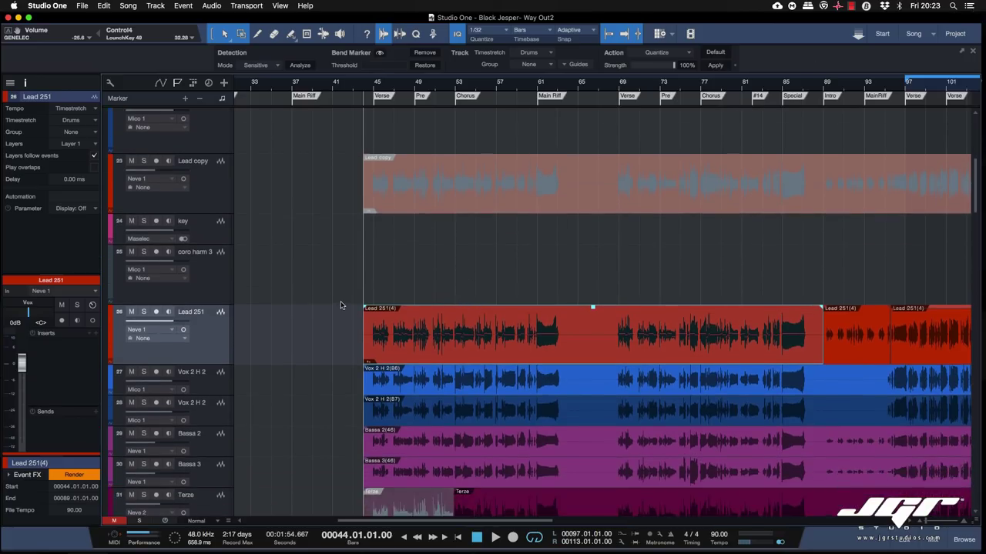
pyautogui.rightClick(204, 290)
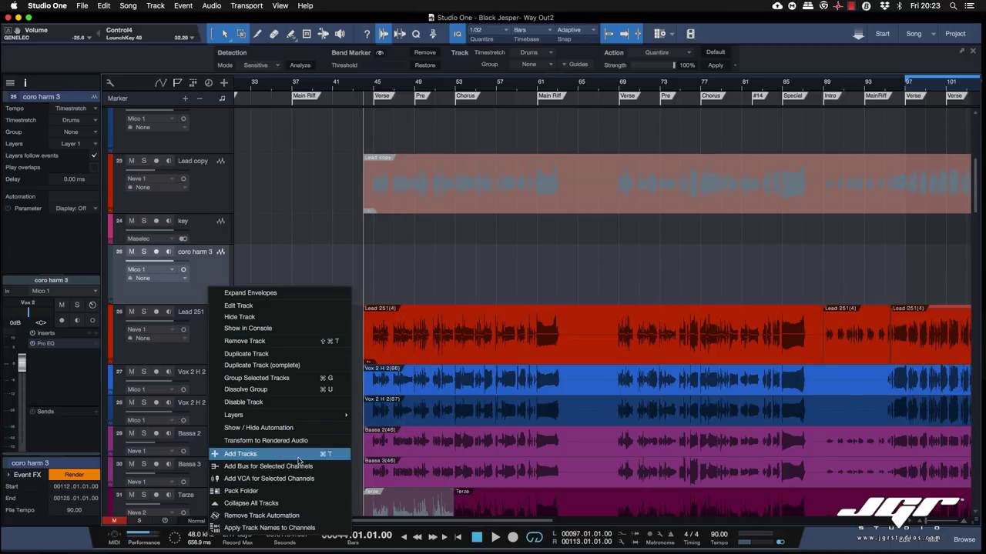
pyautogui.click(298, 456)
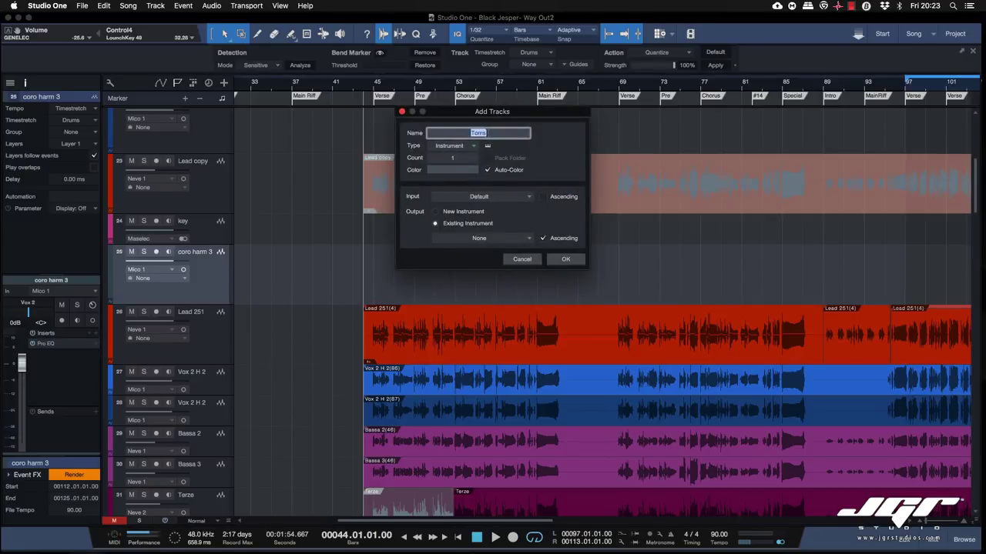
pyautogui.write('vox')
pyautogui.press('Return')
# Step: Convert the first Lead 251 event to notes on the vox track and inspect them in the note editor
pyautogui.click(475, 336)
pyautogui.moveTo(476, 336); pyautogui.dragTo(477, 327)
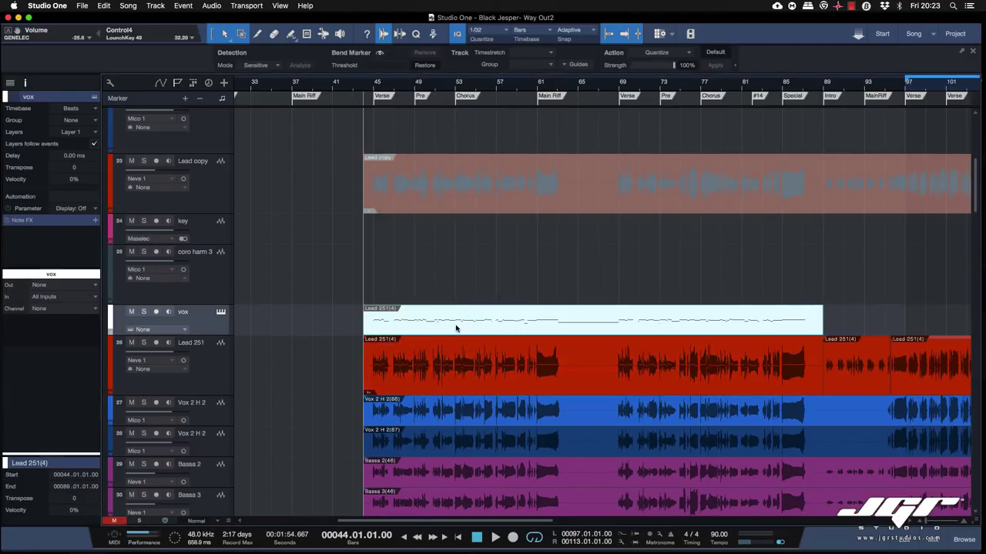
pyautogui.doubleClick(455, 329)
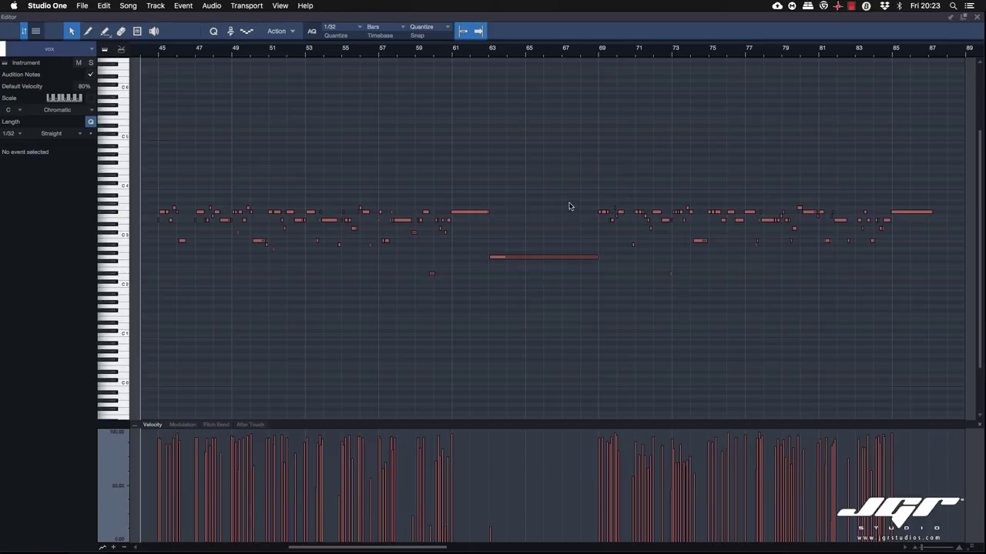
pyautogui.click(977, 17)
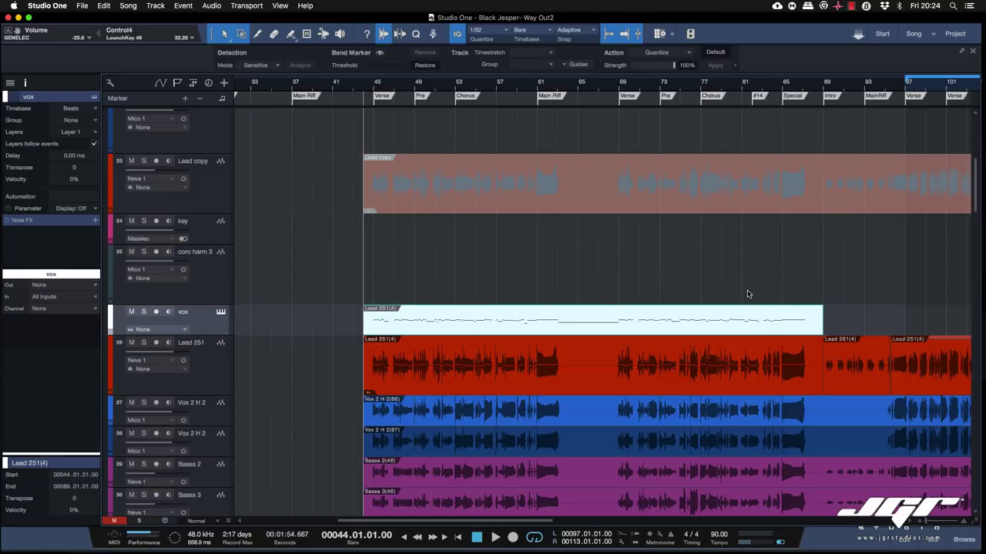
# Step: Edit the Snare event on SN track 67 with Melodyne, check its detection algorithm and close the editor
pyautogui.scroll(-15, 747, 294)
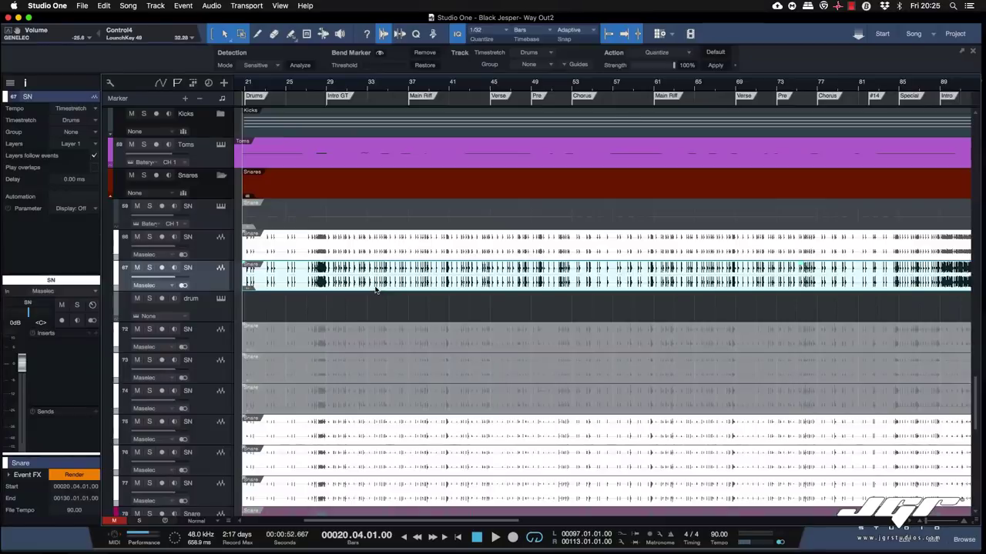
pyautogui.rightClick(373, 284)
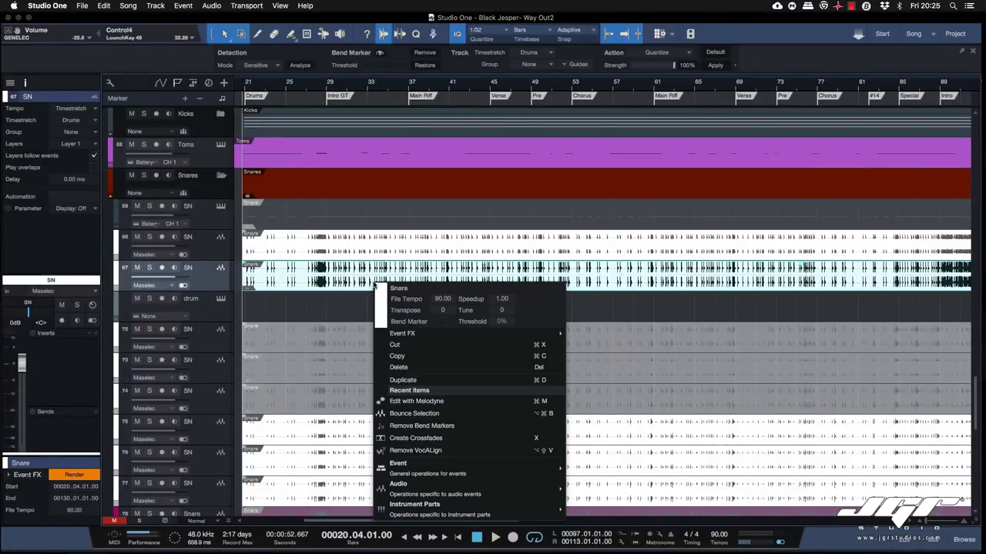
pyautogui.click(442, 401)
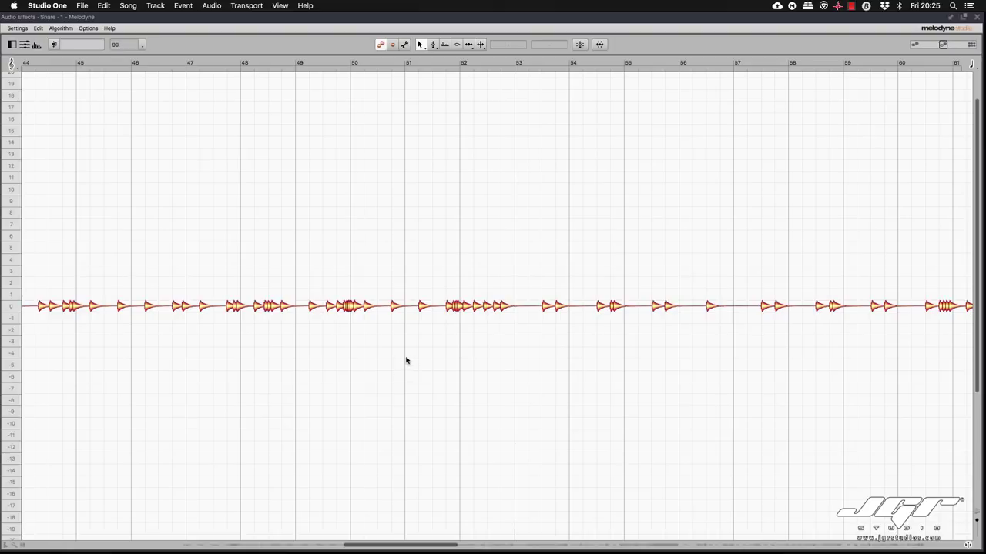
pyautogui.click(61, 28)
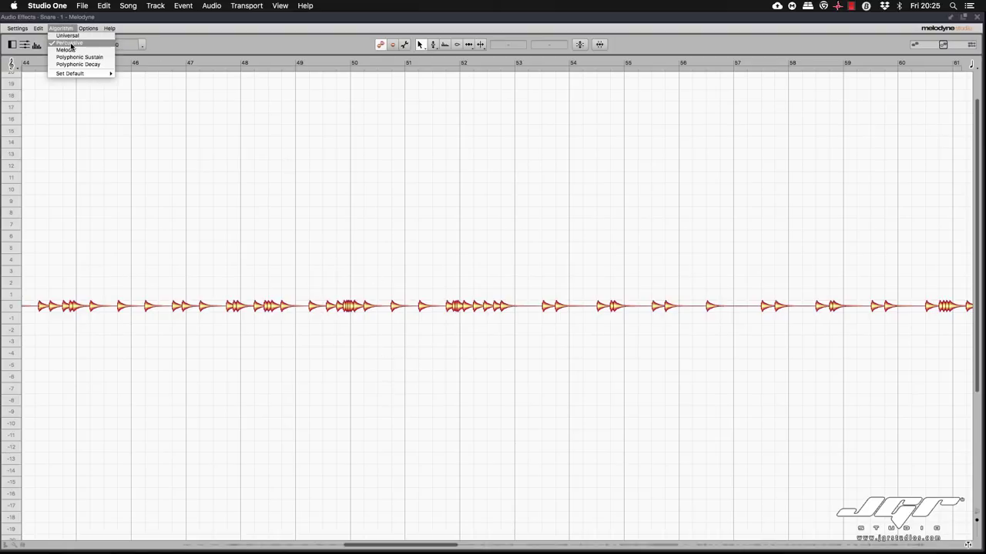
pyautogui.click(273, 152)
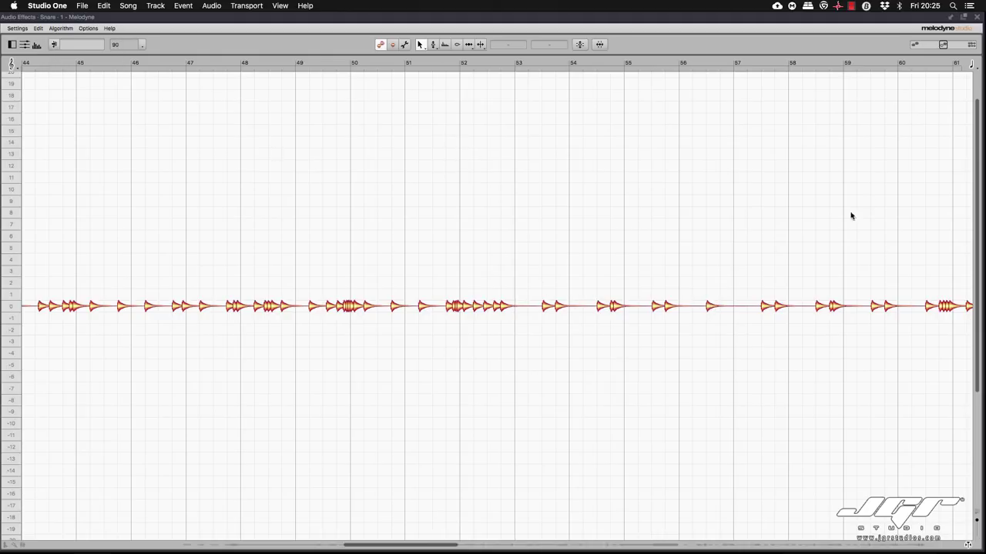
pyautogui.click(976, 17)
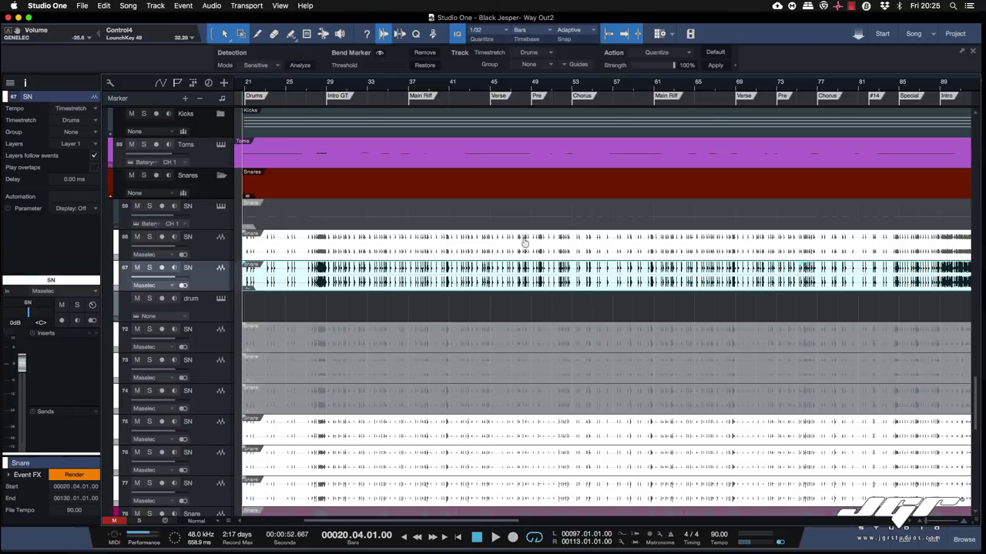
# Step: Convert the Snare event to notes on the drum track and open them in the note editor
pyautogui.moveTo(381, 287); pyautogui.dragTo(382, 300)
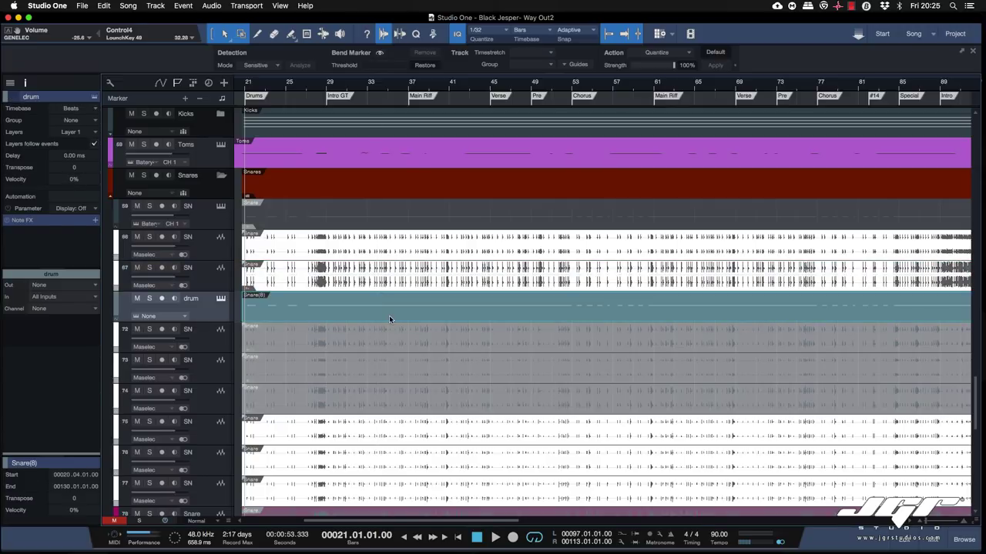
pyautogui.doubleClick(389, 315)
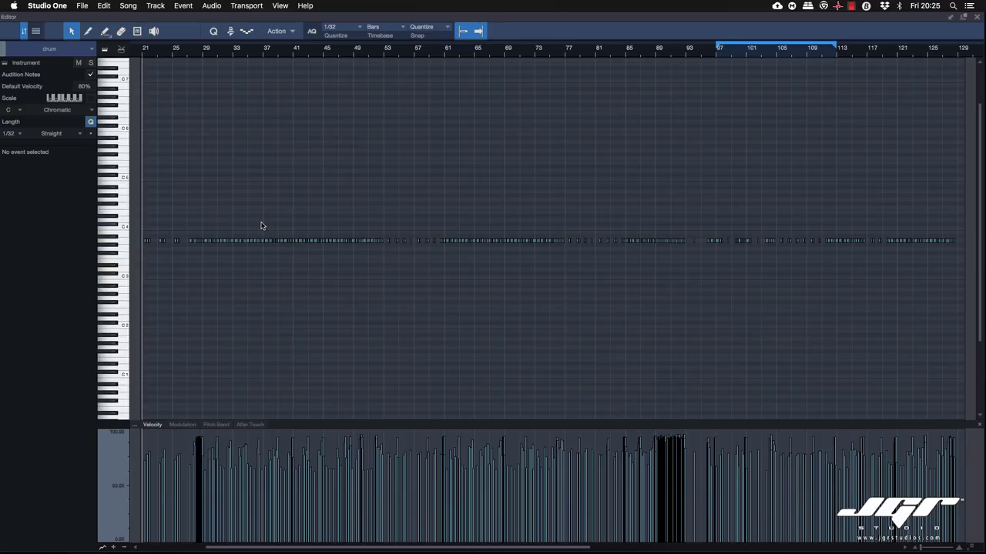
# Step: Select all the notes in the drum part and transpose them down in semitone steps
pyautogui.press('super+a')
pyautogui.press('Down')
pyautogui.press('Down')
pyautogui.press('Down')
pyautogui.press('Up')
pyautogui.press('Up')
pyautogui.press('Up')
pyautogui.press('Down')
pyautogui.press('Down')
pyautogui.press('Down')
pyautogui.press('Down')
pyautogui.press('Down')
pyautogui.press('Down')
pyautogui.press('Down')
pyautogui.press('Down')
pyautogui.press('Down')
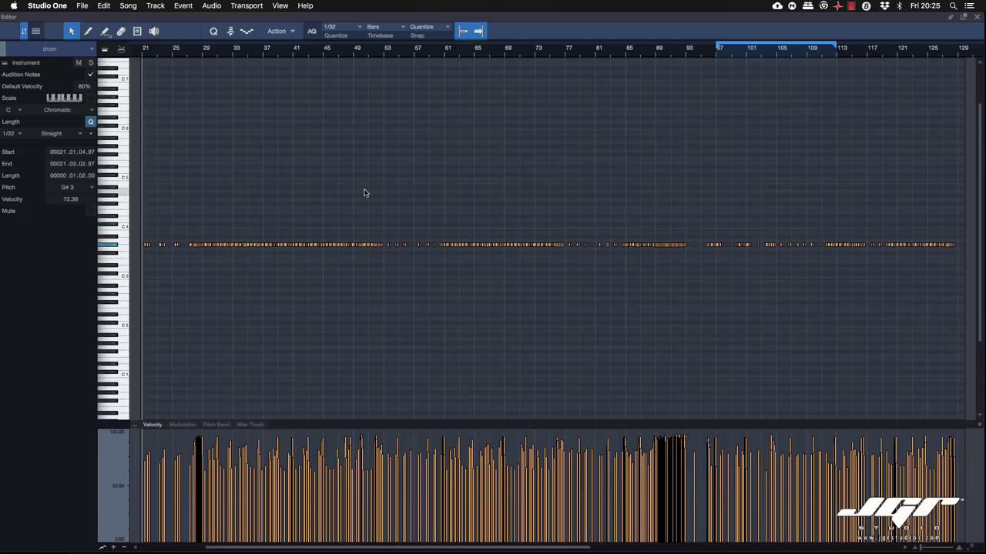
# Step: Transpose the selected drum notes five more semitones down
pyautogui.press('Down')
pyautogui.press('Down')
pyautogui.press('Down')
pyautogui.press('Down')
pyautogui.press('Down')
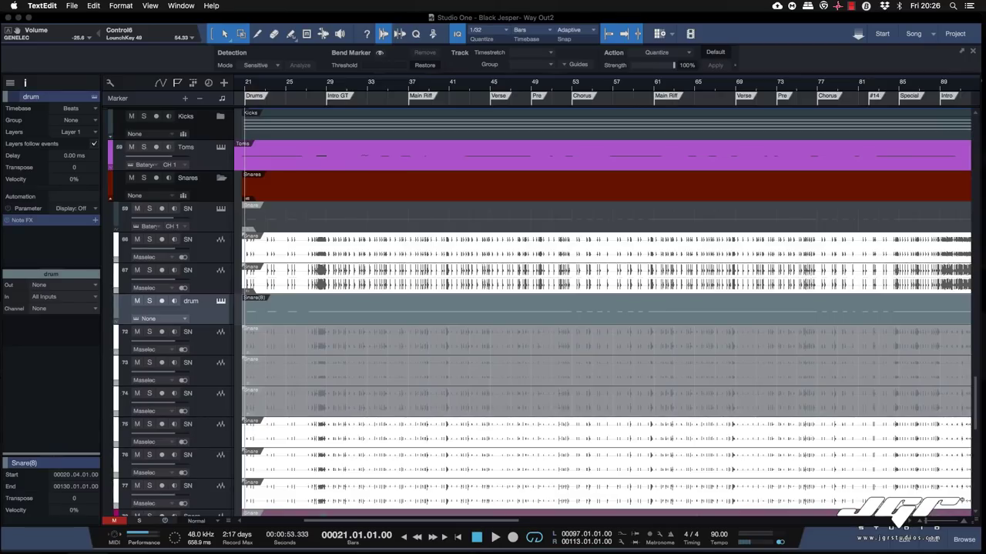
# Step: Remove the Melodyne event effect from the first event on the Lead 251 track
pyautogui.scroll(10, 667, 191)
pyautogui.scroll(15, 667, 191)
pyautogui.scroll(-5, 667, 190)
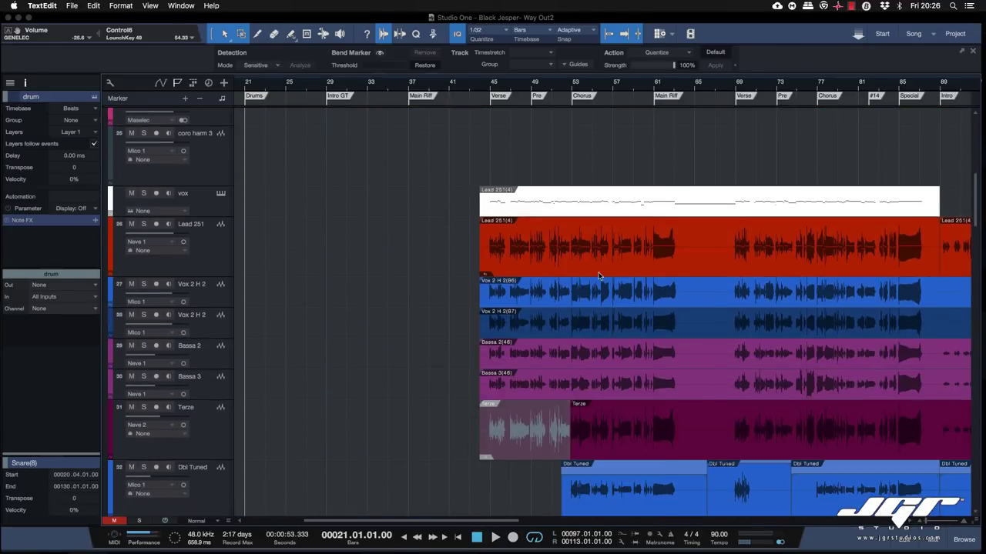
pyautogui.click(594, 260)
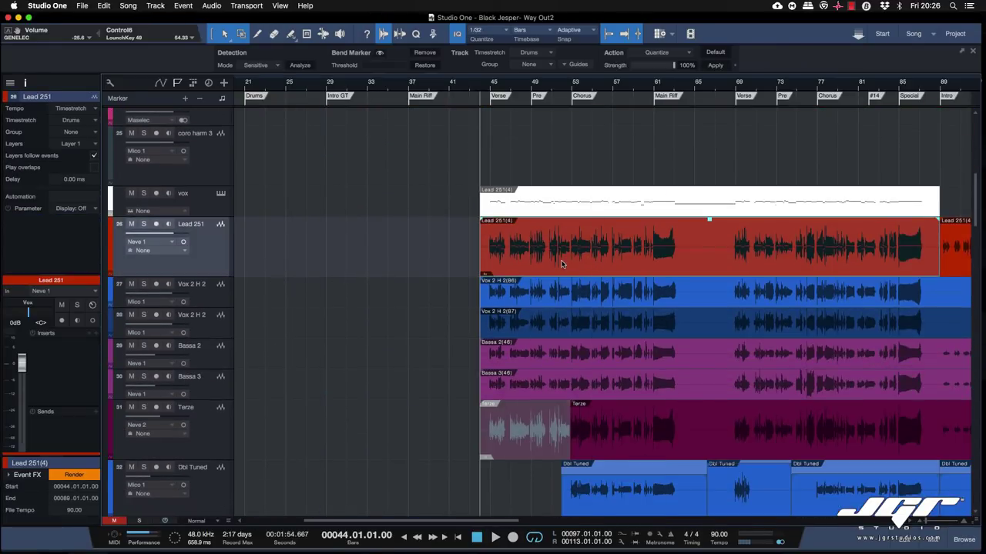
pyautogui.click(187, 6)
pyautogui.click(219, 134)
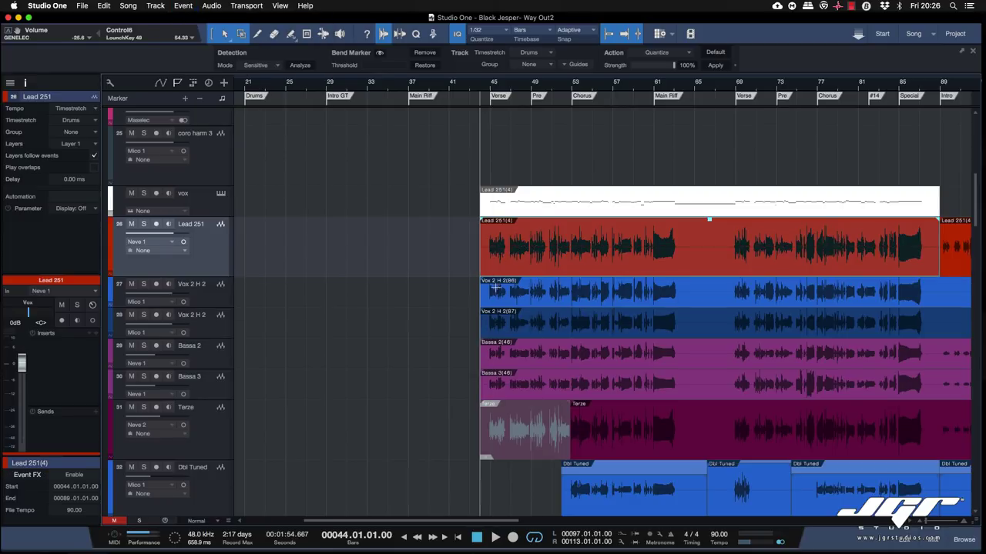
# Step: Add the Vox 2 H 2 event on track 27 to the Lead 251 selection and split both events at 46.03.04
pyautogui.moveTo(459, 259); pyautogui.dragTo(489, 284)
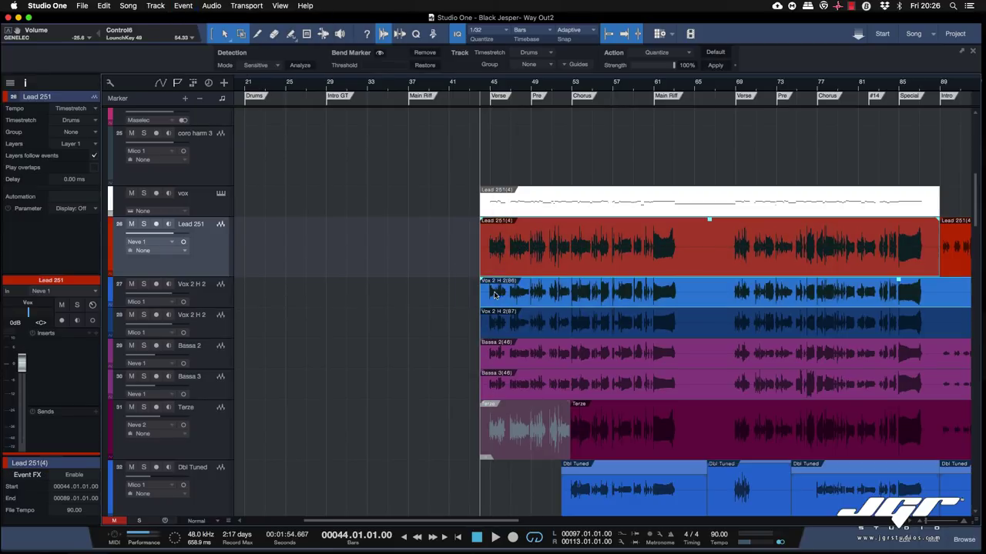
pyautogui.rightClick(458, 265)
pyautogui.click(472, 287)
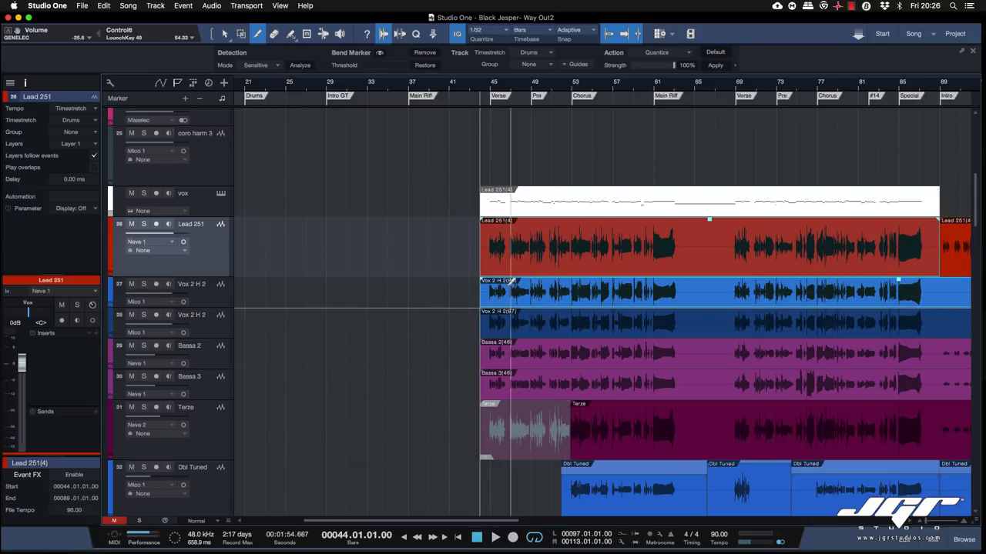
pyautogui.press('e')
pyautogui.press('e')
pyautogui.press('e')
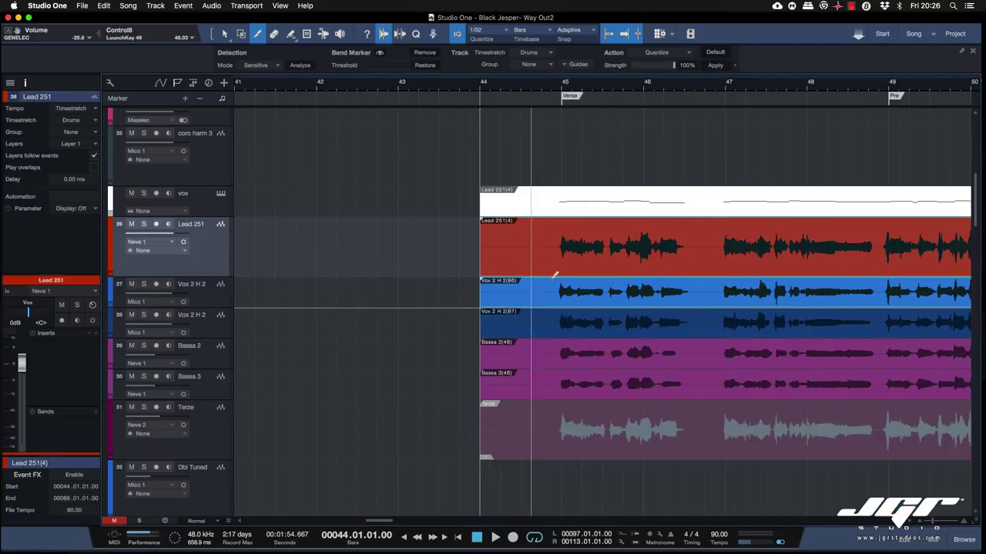
pyautogui.click(701, 275)
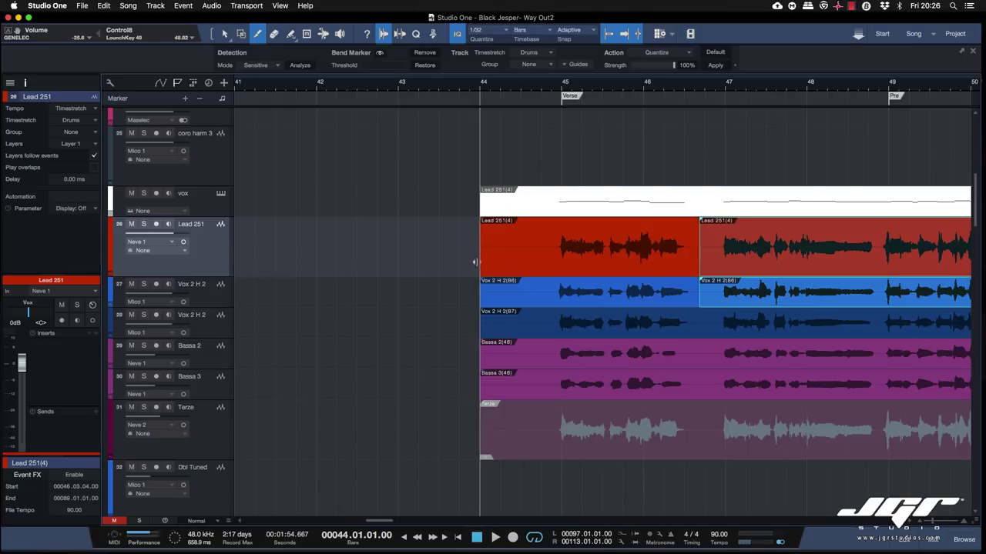
# Step: Edit the first Lead 251 and Vox 2 H 2 events with VocALign, using Lead 251 as guide, and render the Vox 2 H 2 event
pyautogui.press('1')
pyautogui.rightClick(526, 300)
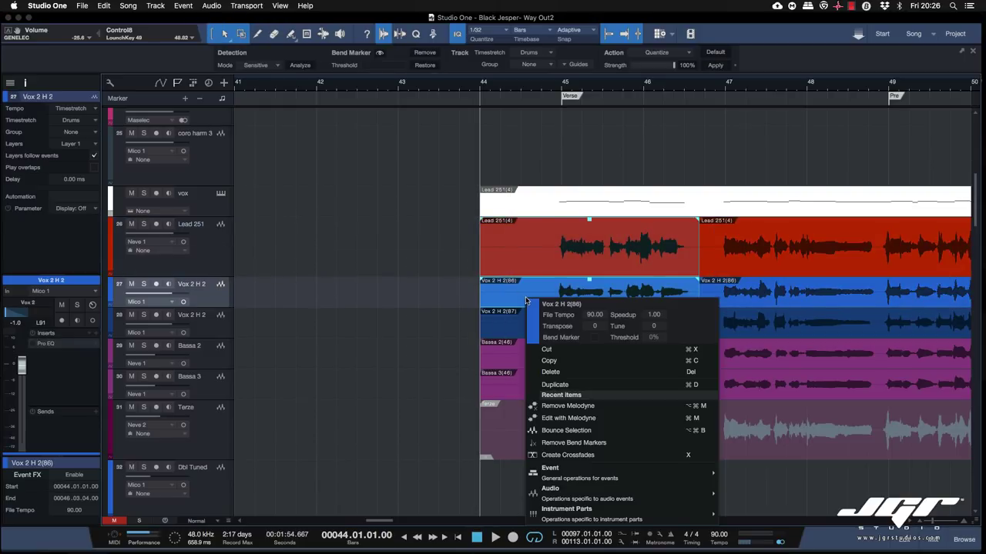
pyautogui.click(374, 222)
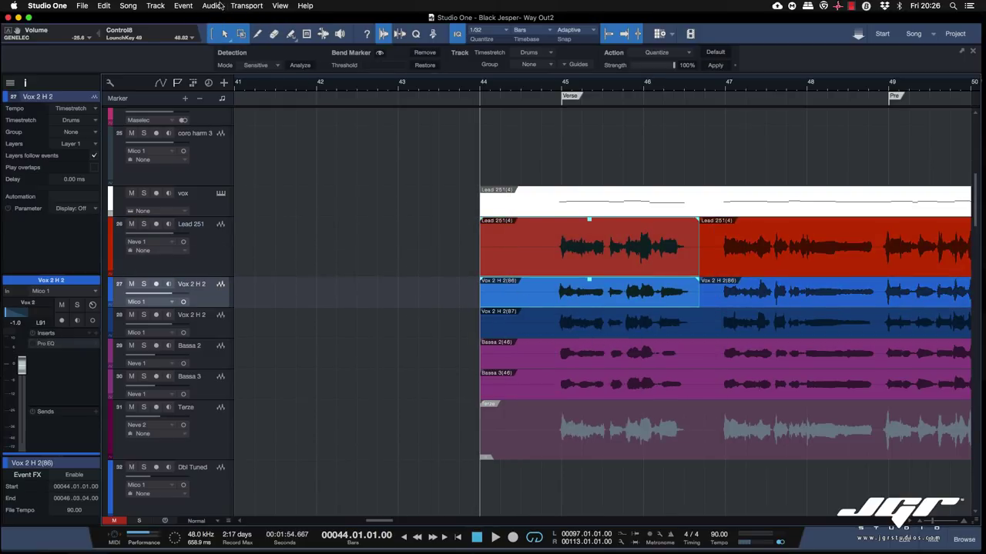
pyautogui.click(213, 6)
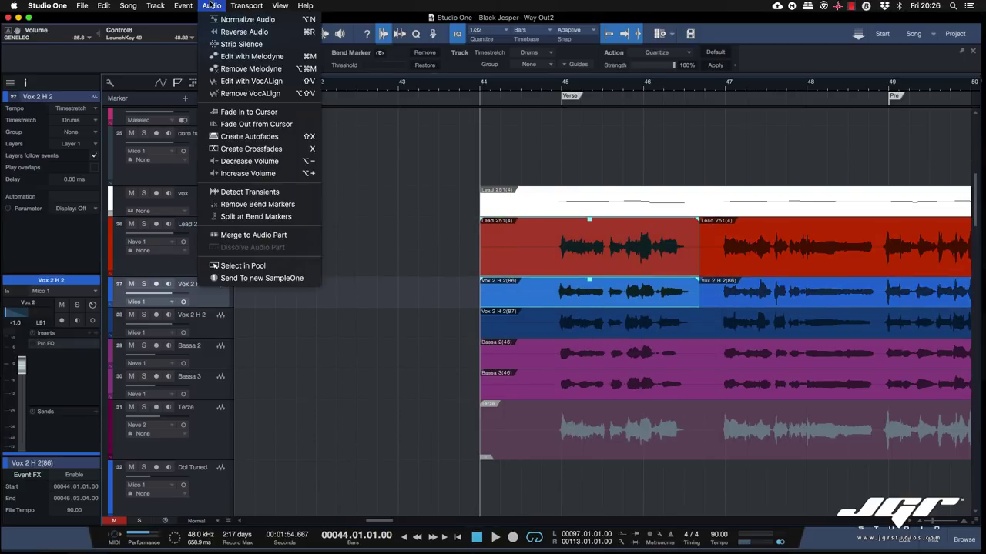
pyautogui.click(247, 81)
pyautogui.moveTo(510, 83); pyautogui.dragTo(909, 197)
pyautogui.click(646, 264)
pyautogui.moveTo(646, 263); pyautogui.dragTo(804, 294)
pyautogui.moveTo(632, 298); pyautogui.dragTo(797, 356)
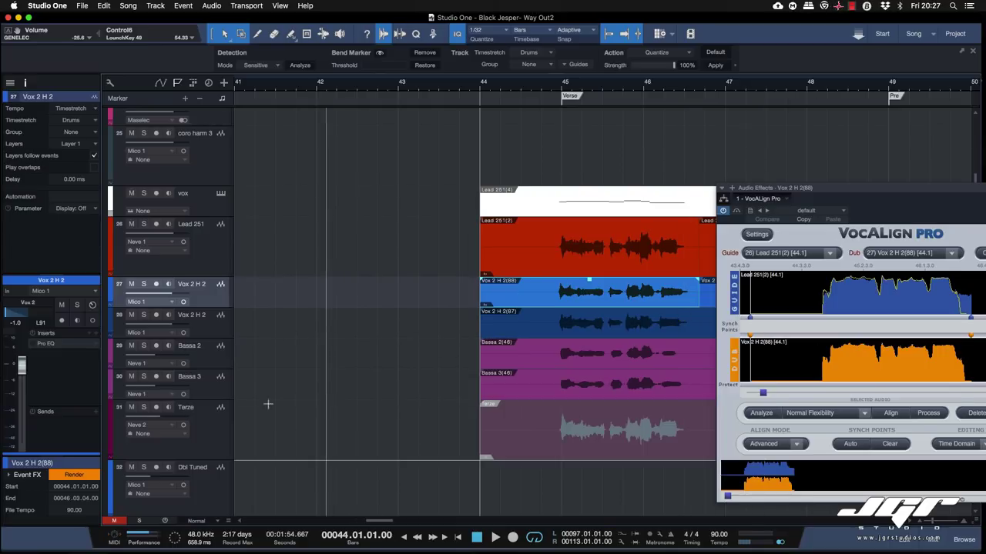
pyautogui.click(74, 475)
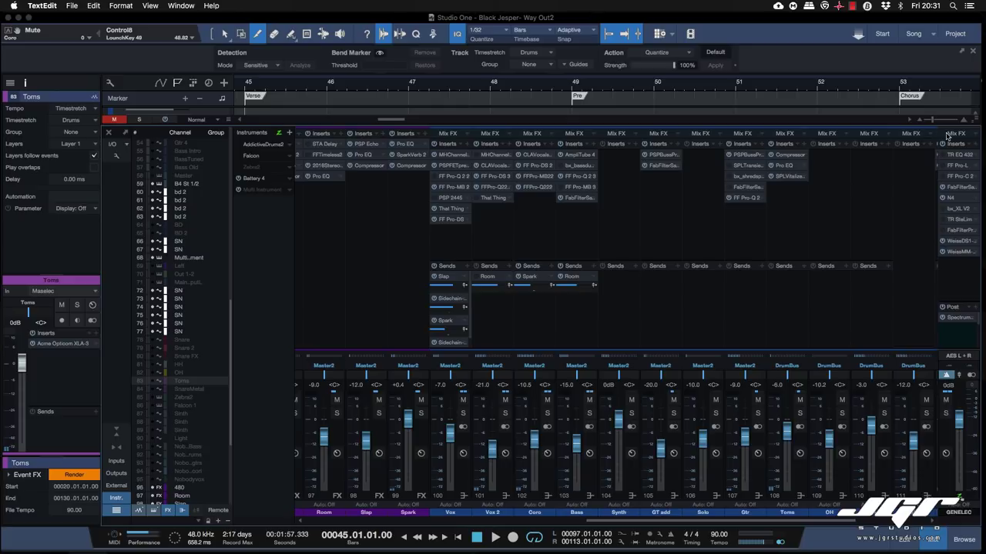
# Step: Try Console Shaper and CTC-1 as the Mix FX of the GENELEC output, switching CTC-1 to Tube and back to Classic
pyautogui.click(975, 136)
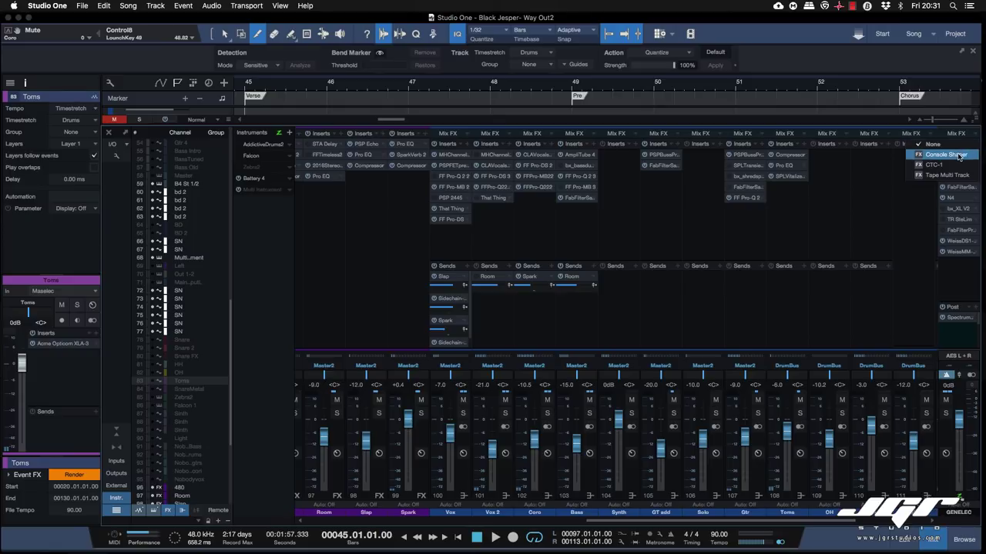
pyautogui.click(961, 154)
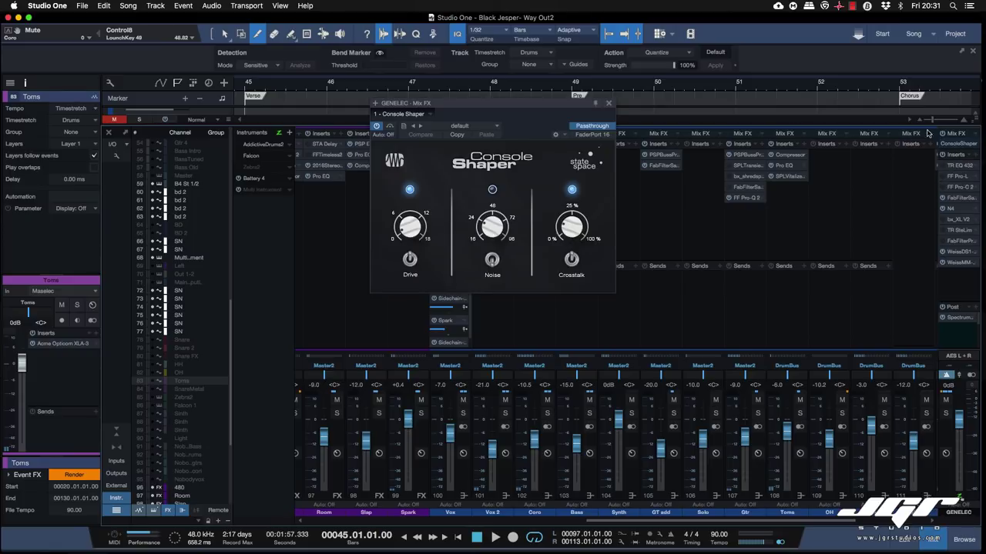
pyautogui.click(974, 134)
pyautogui.click(961, 164)
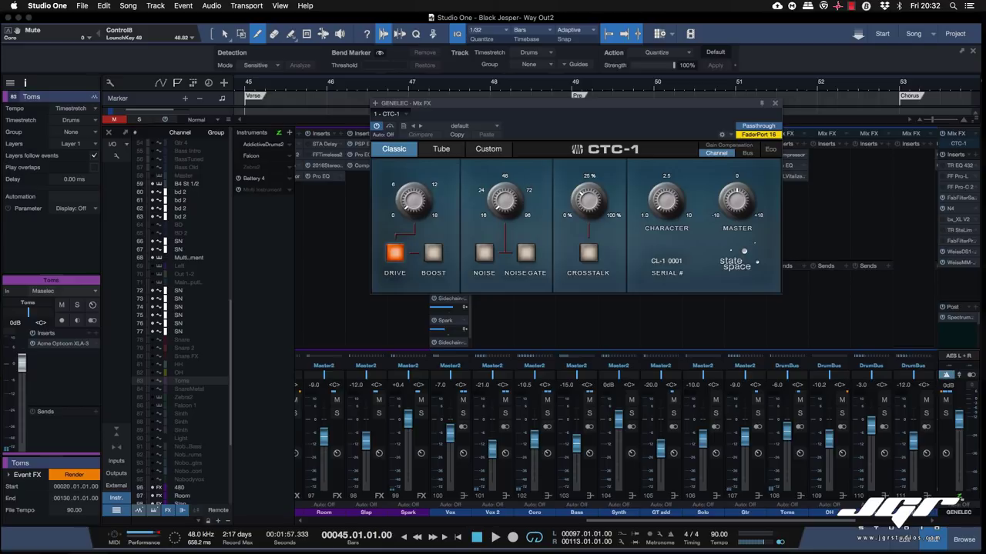
pyautogui.click(440, 152)
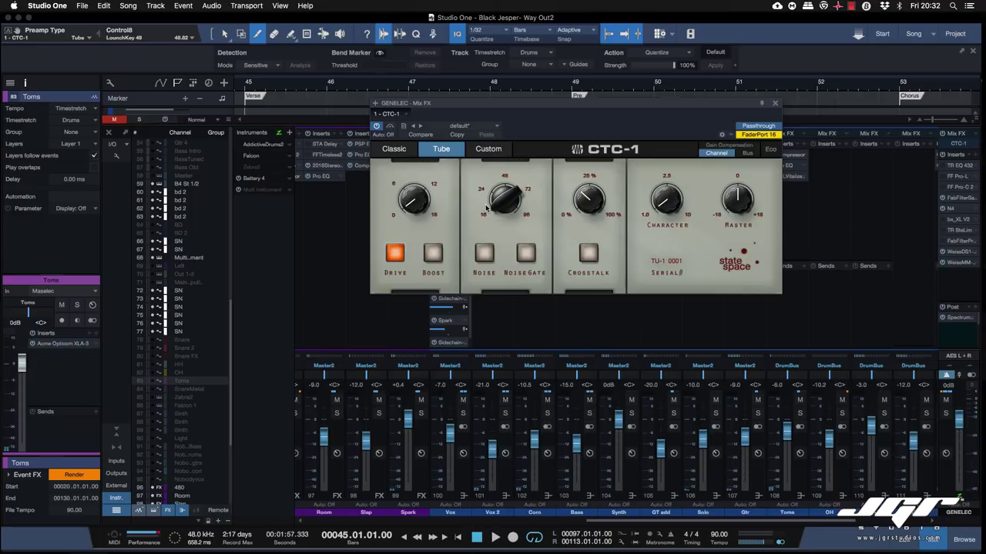
pyautogui.click(394, 148)
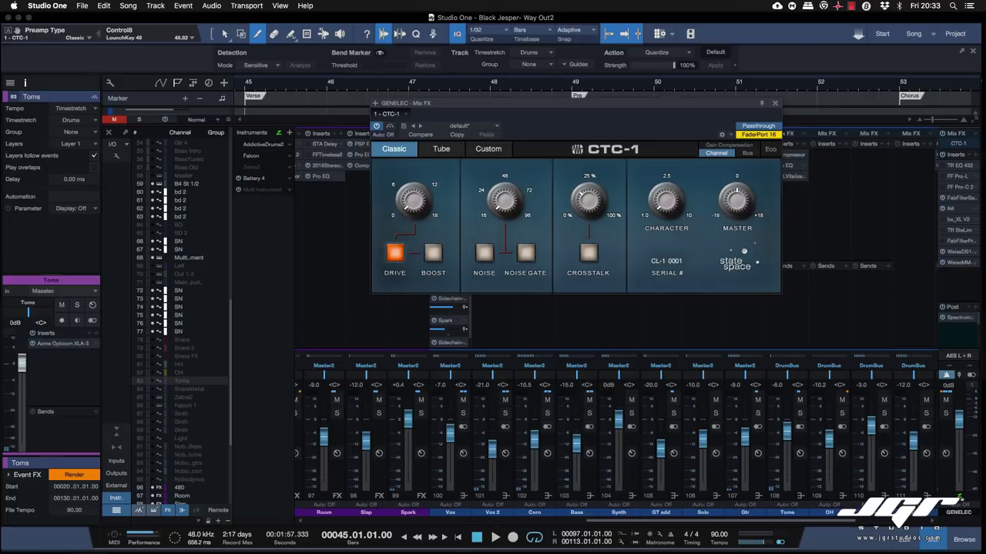
# Step: Load Tape Multi Track as the Mix FX of the GENELEC output and close its window
pyautogui.click(975, 136)
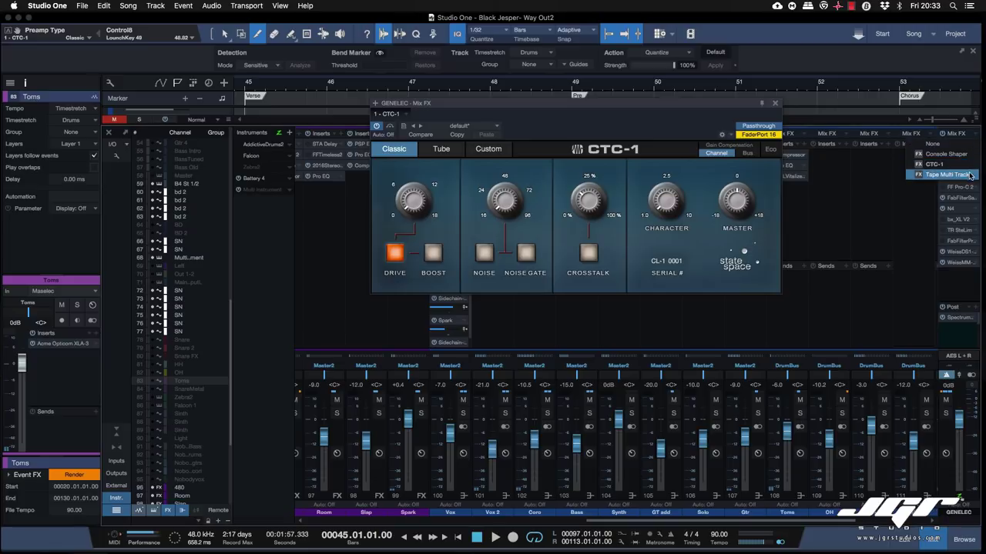
pyautogui.press('Escape')
pyautogui.press('super+Tab')
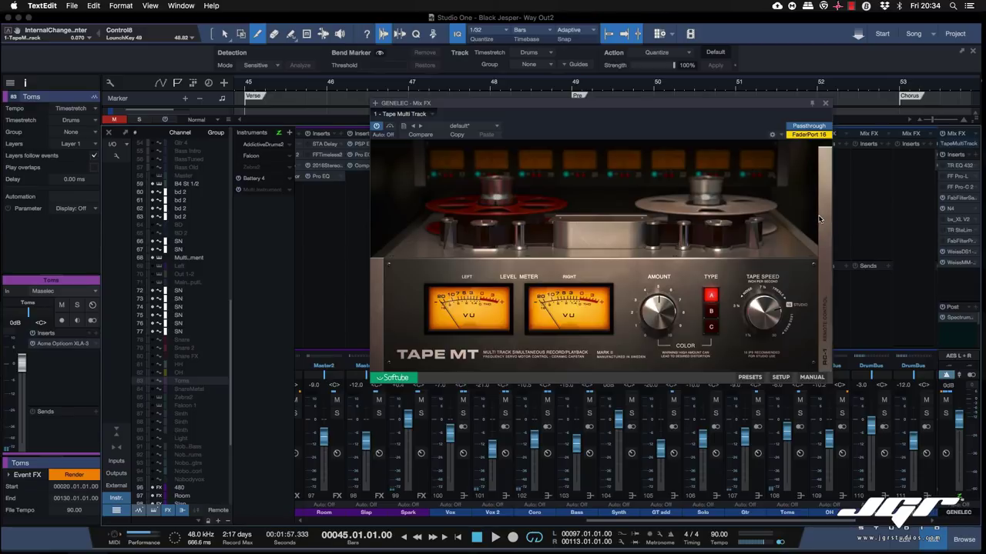
pyautogui.click(827, 104)
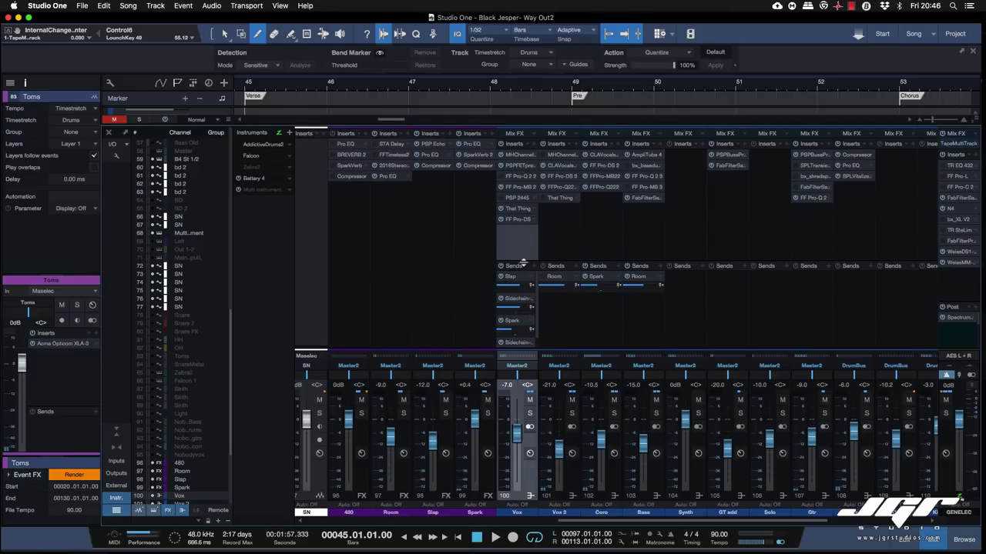
# Step: Enlarge the mixer's sends area, open the Vox channel's MH ChannelStrip and display the insert chain's routing view
pyautogui.moveTo(522, 267); pyautogui.dragTo(522, 254)
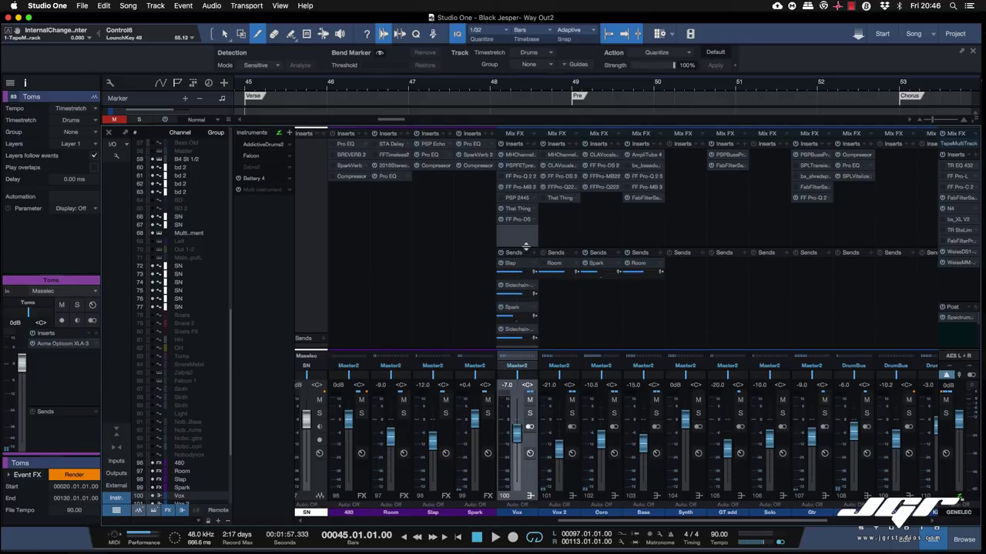
pyautogui.doubleClick(519, 158)
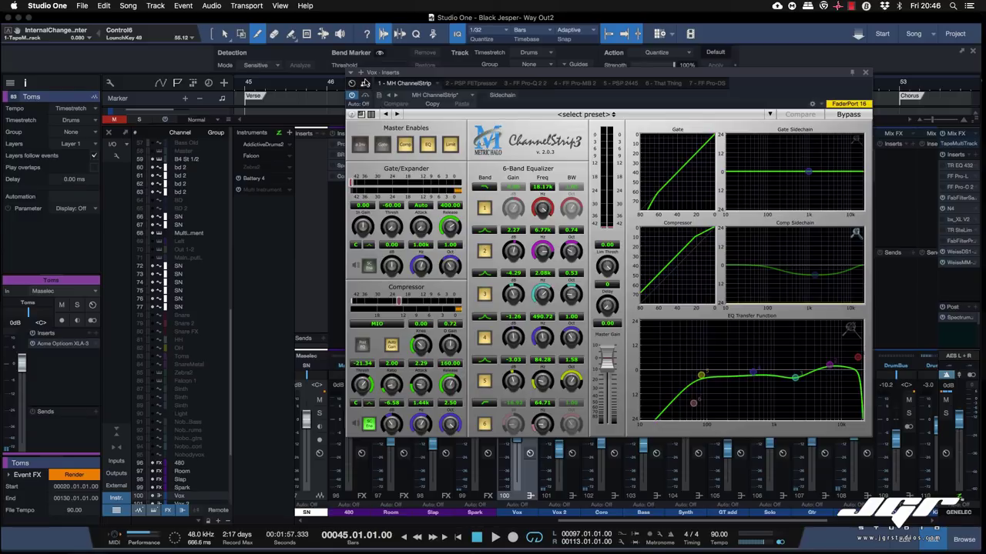
pyautogui.click(365, 83)
pyautogui.scroll(-1, 597, 218)
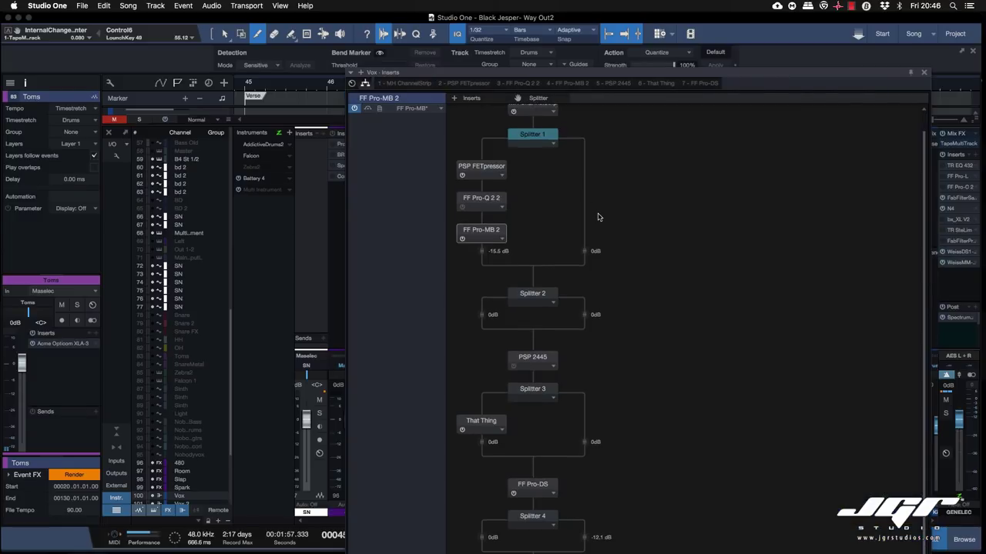
pyautogui.scroll(1, 598, 217)
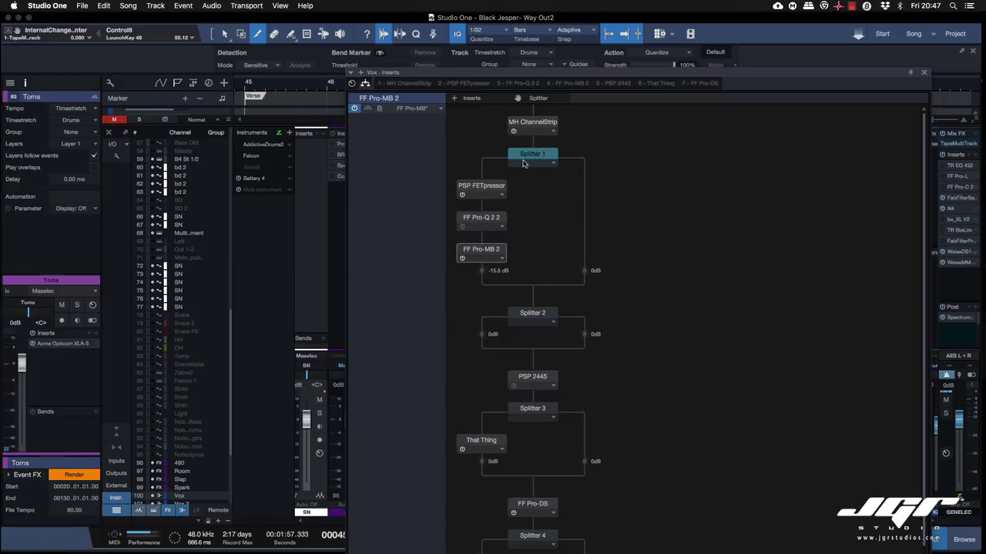
# Step: Examine PSP FETpressor, FF Pro-MB 2 and That Thing in the Vox routing, returning to the routing view
pyautogui.doubleClick(481, 187)
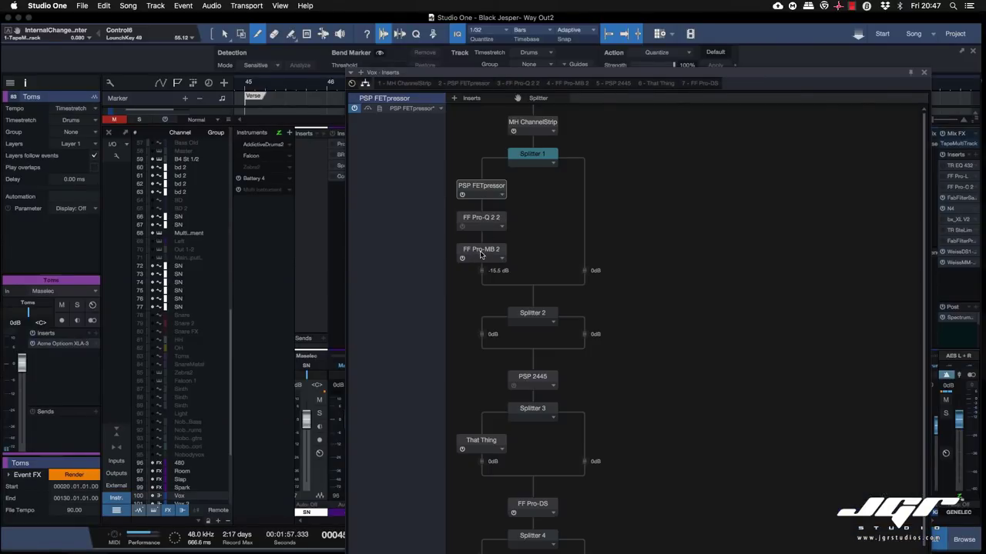
pyautogui.doubleClick(488, 251)
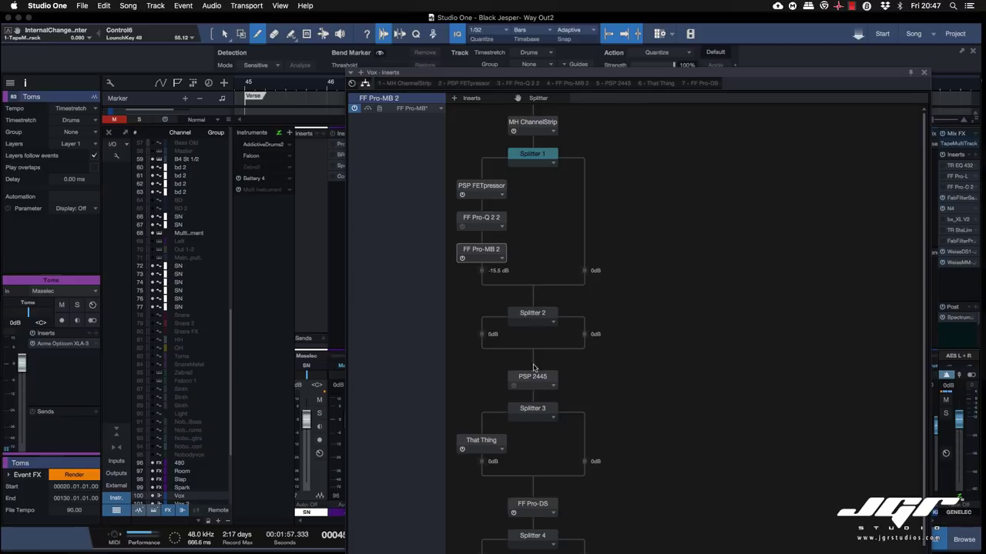
pyautogui.scroll(-1, 534, 377)
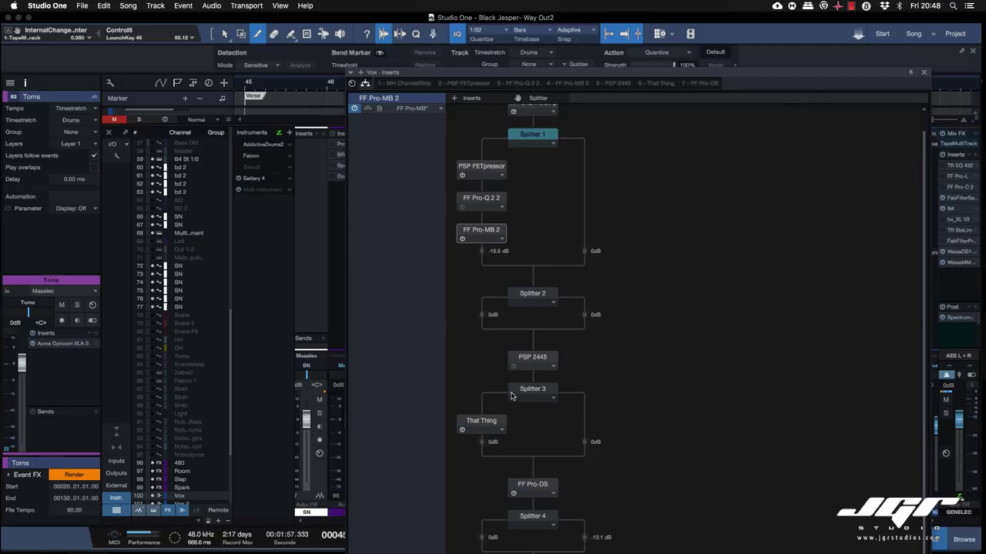
pyautogui.doubleClick(481, 422)
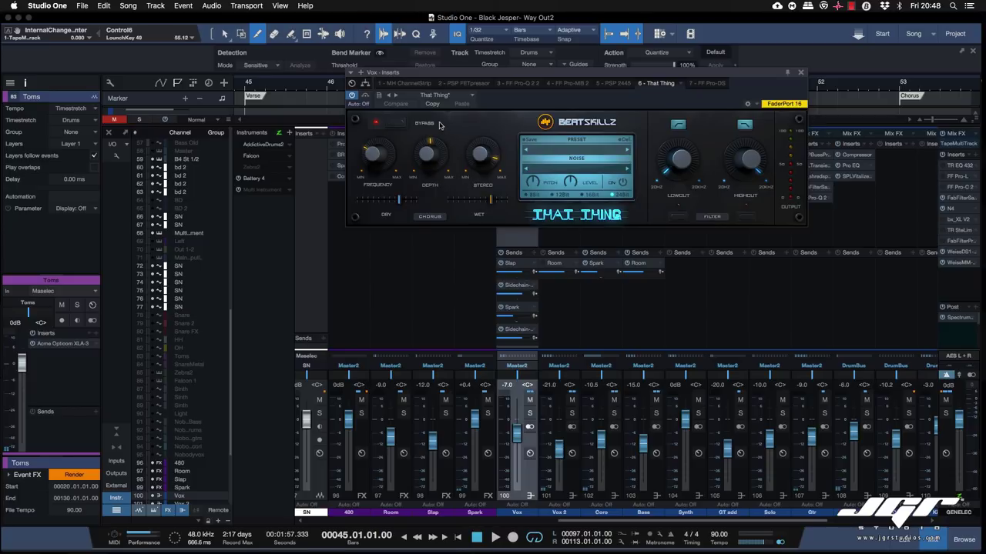
pyautogui.click(365, 83)
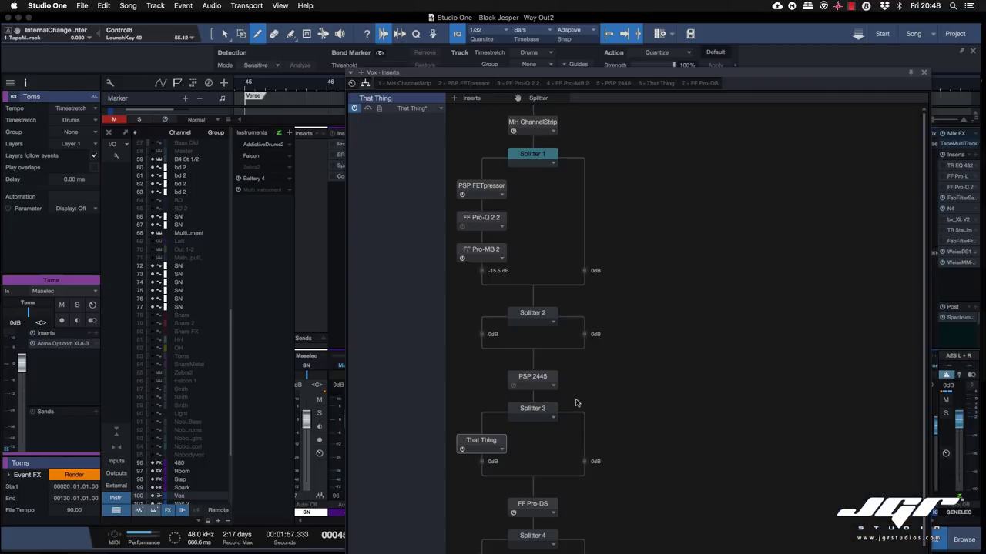
# Step: Move Splitter 2 into the empty parallel branch of Splitter 1 in the Vox routing
pyautogui.scroll(-1, 575, 404)
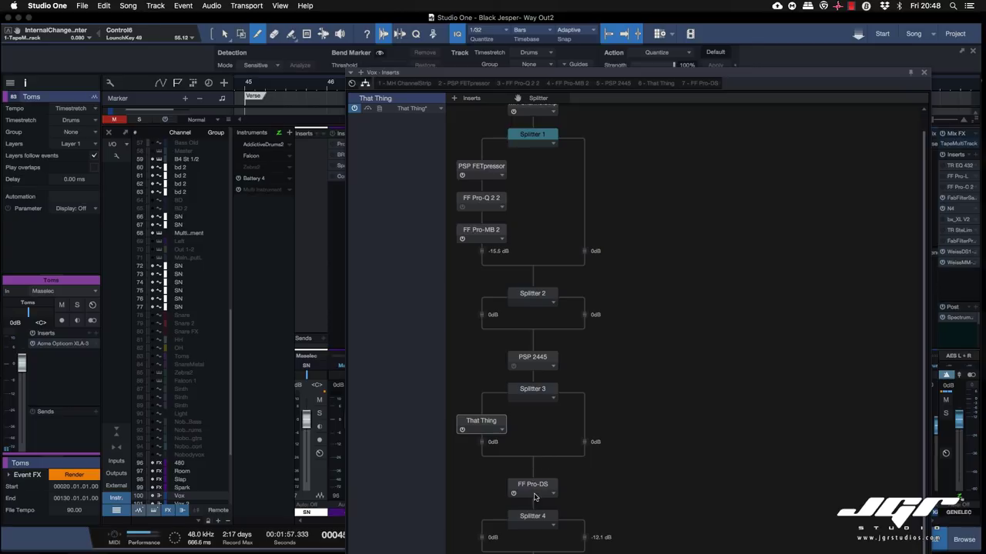
pyautogui.moveTo(535, 294); pyautogui.dragTo(583, 193)
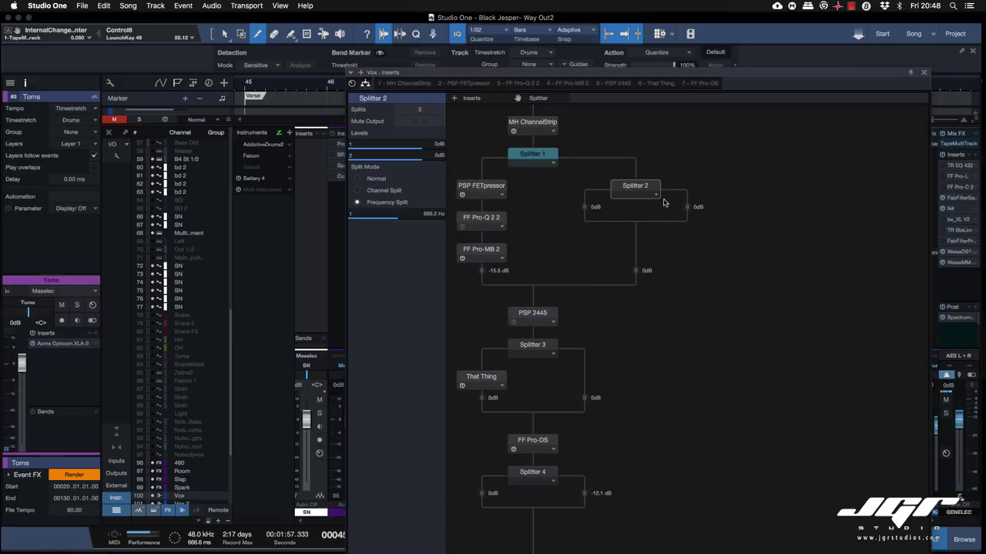